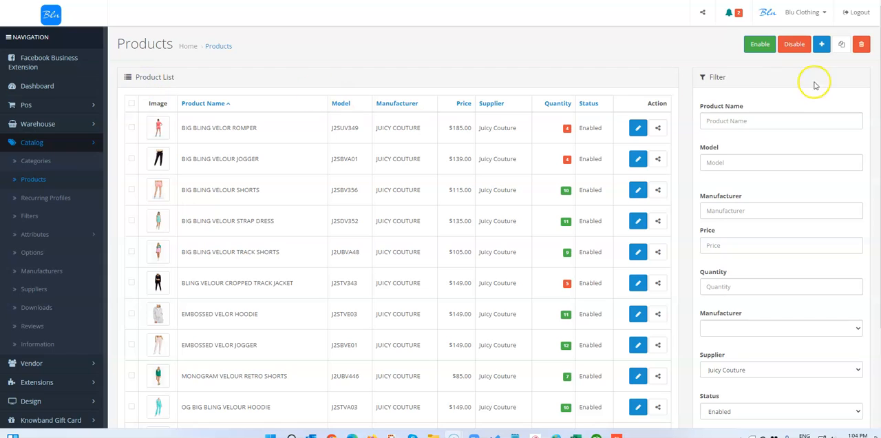
Step: Add a new product and name it SHORT SLEEVE BIG BLING VELOUR TRACK JACKET, copying the title from the Juicy Couture product page
left_click(822, 47)
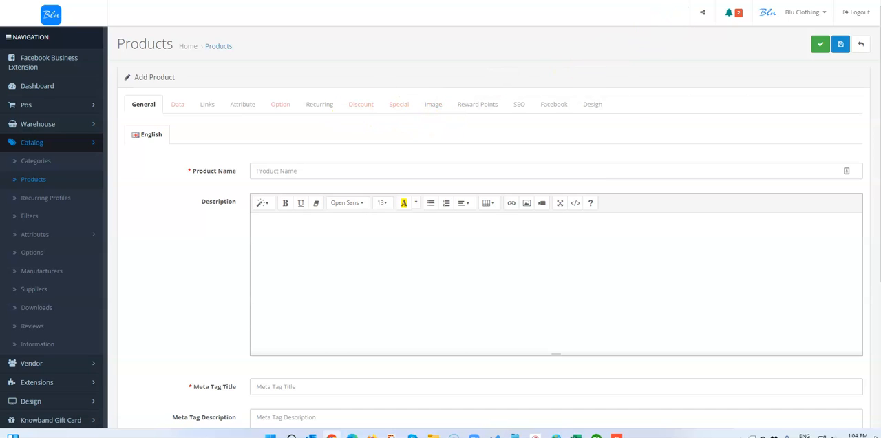
left_click(757, 0)
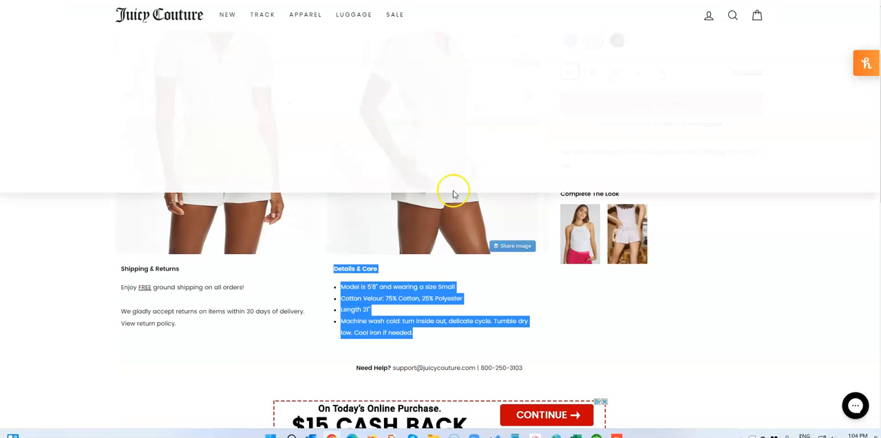
scroll(759, 232, "up", 3)
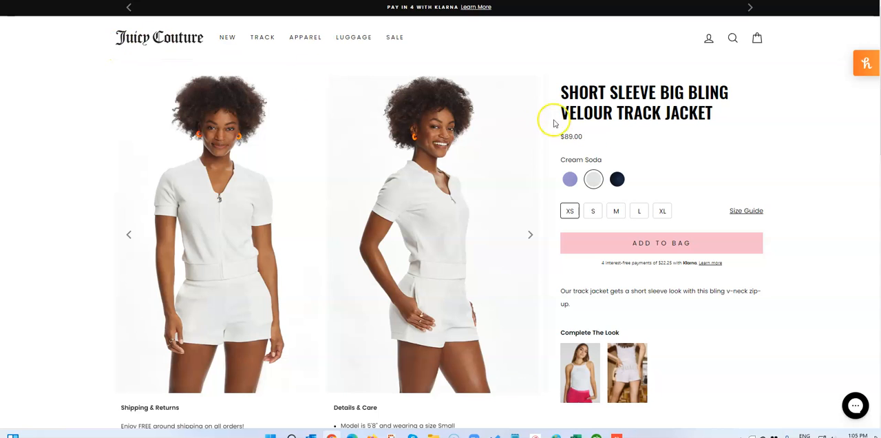
left_click_drag(716, 117, 564, 94)
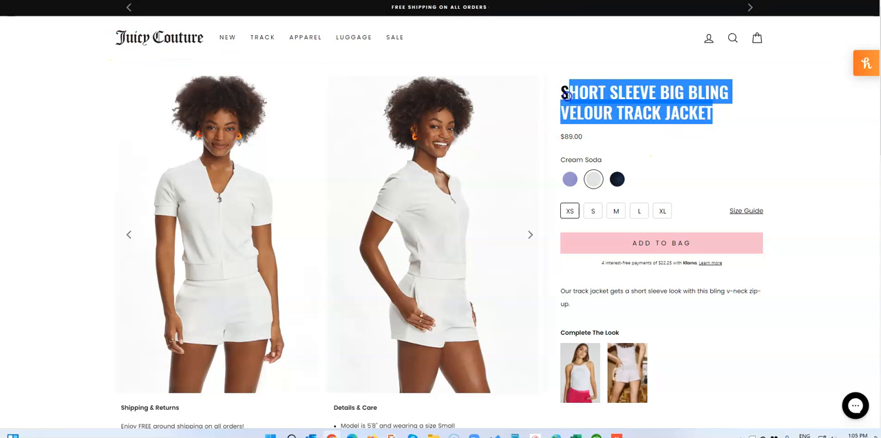
right_click(563, 96)
left_click(593, 107)
key("alt+Tab")
left_click(323, 172)
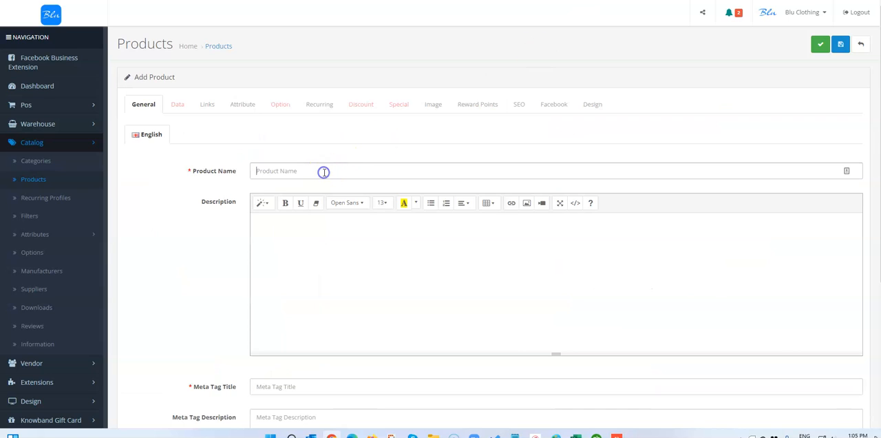
key("ctrl+v")
Step: Copy the sentence "Our track jacket gets a short sleeve look with this bling v-neck zip-up." from the Juicy Couture page into the description
left_click(352, 261)
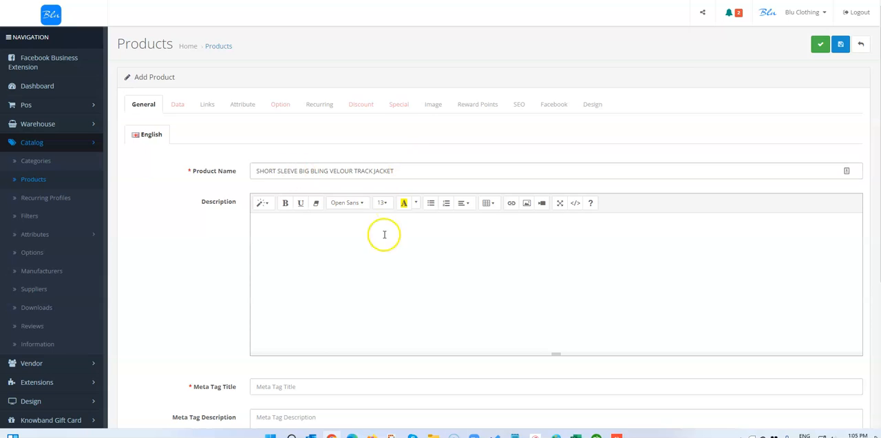
key("alt+Tab")
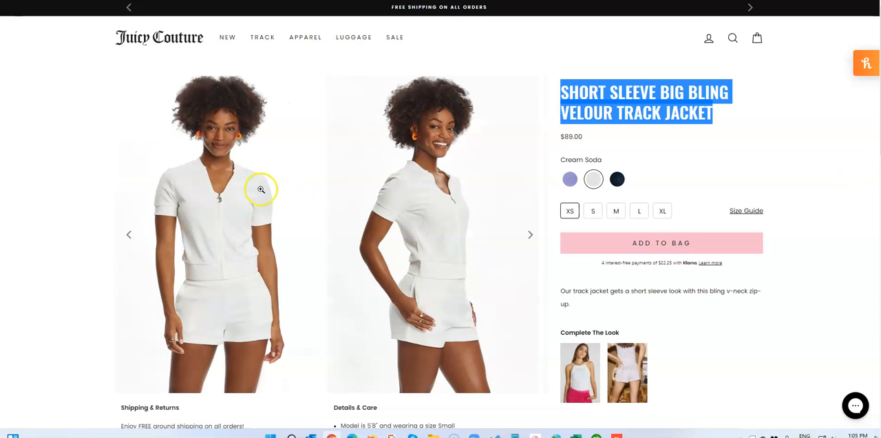
scroll(576, 290, "down", 1)
left_click_drag(576, 290, 561, 270)
right_click(584, 281)
left_click(584, 279)
key("alt+Tab")
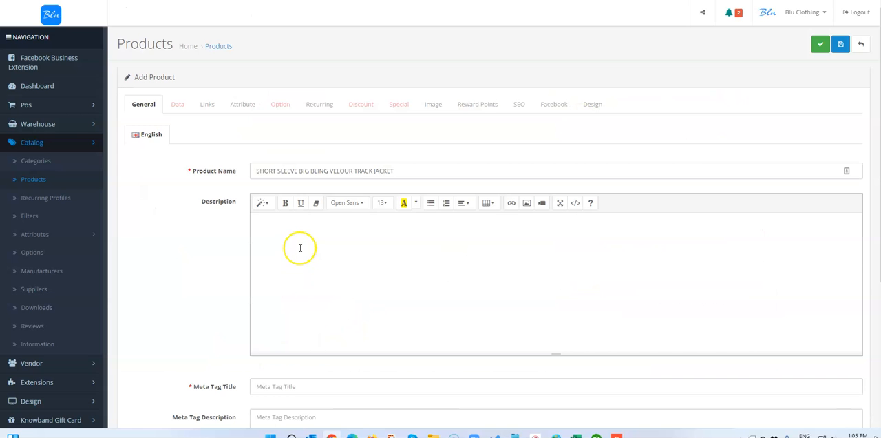
key("ctrl+v")
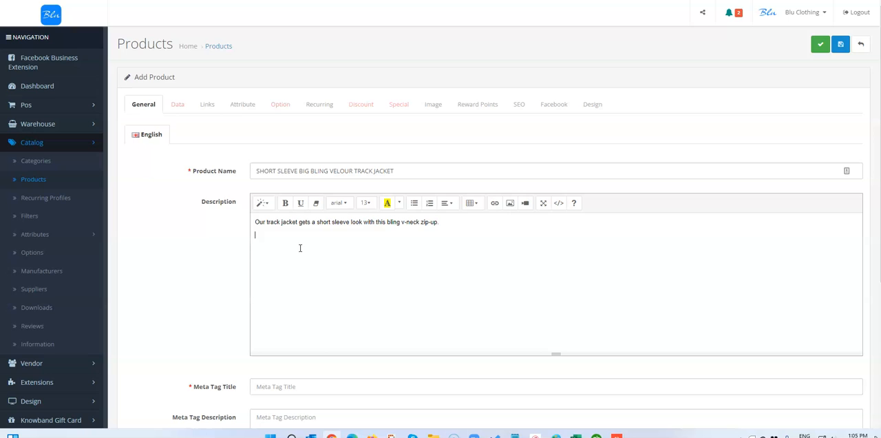
Step: Copy the Details & Care heading and its bullet list from the Juicy Couture page to the end of the product description
key("alt+Tab")
scroll(348, 330, "down", 3)
left_click_drag(412, 322, 331, 257)
right_click(359, 280)
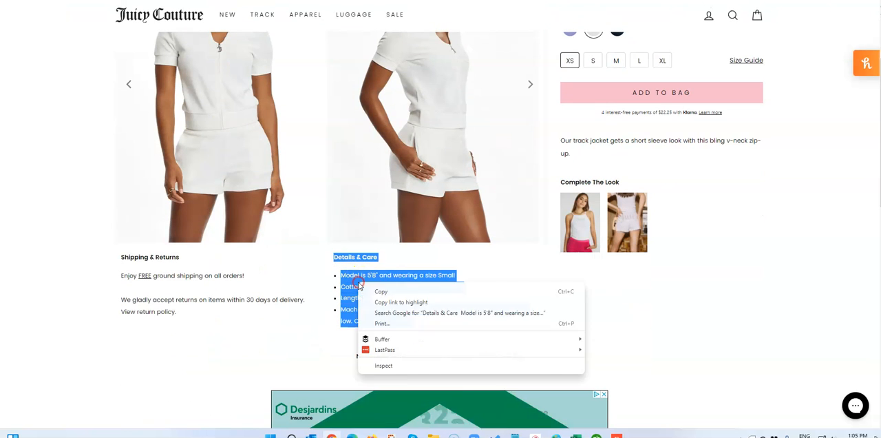
left_click(378, 292)
key("alt+Tab")
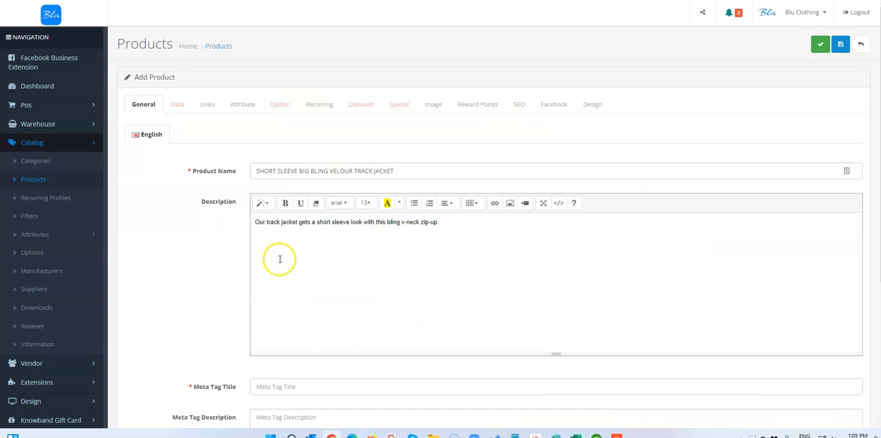
key("ctrl+v")
Step: Set the meta tag title to JUICY followed by the copied product name
scroll(295, 268, "down", 2)
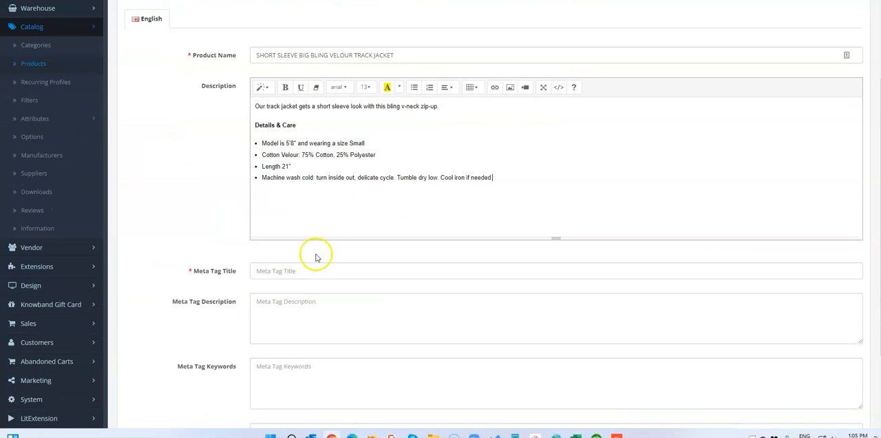
left_click_drag(394, 55, 211, 64)
right_click(268, 59)
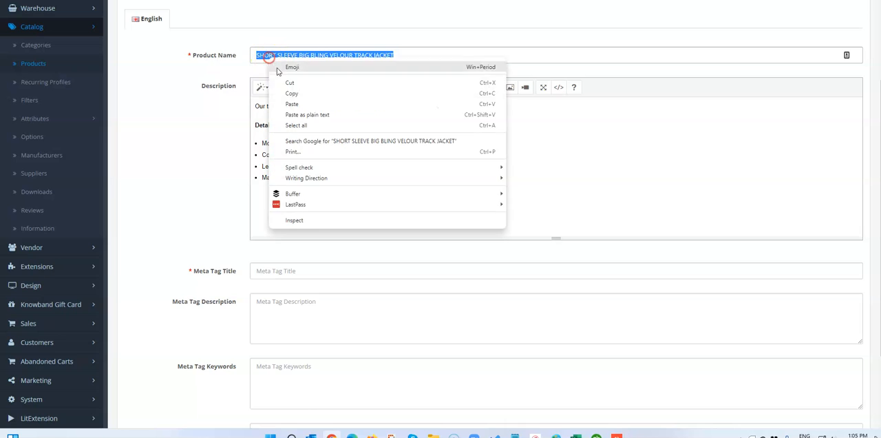
left_click(291, 91)
left_click(275, 274)
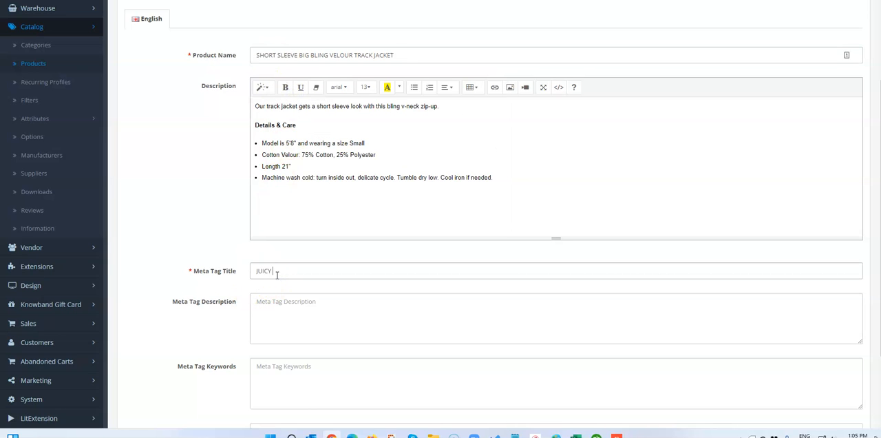
type("JUICY")
key("ctrl+v")
Step: Copy the full meta tag title into both the meta tag description and the meta tag keywords
left_click_drag(417, 273, 267, 271)
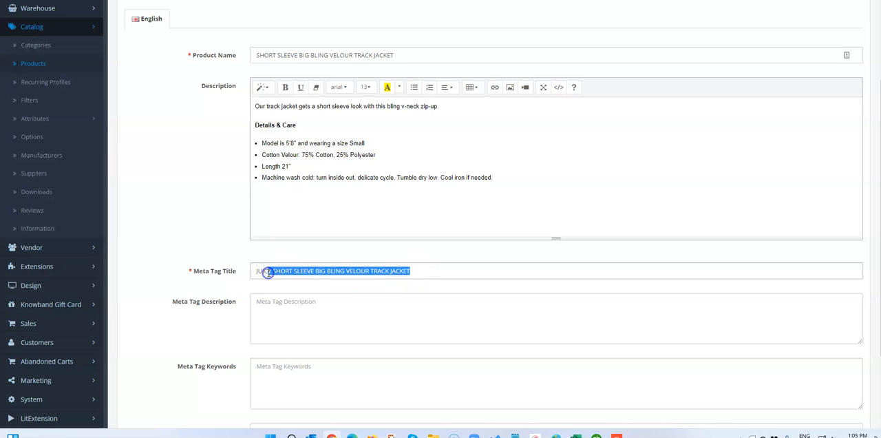
left_click_drag(422, 269, 230, 275)
right_click(284, 269)
left_click(314, 131)
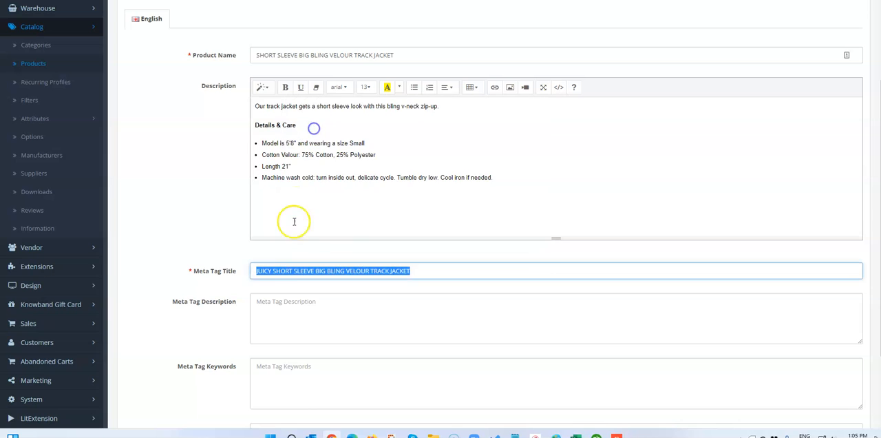
left_click(288, 309)
key("ctrl+v")
left_click(292, 373)
key("ctrl+v")
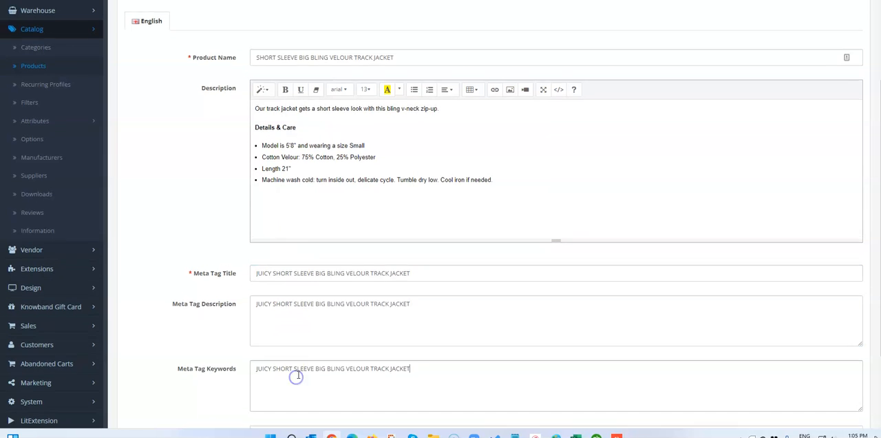
Step: Enter Juicy and Jacket as comma-separated product tags
scroll(283, 344, "down", 3)
left_click(275, 340)
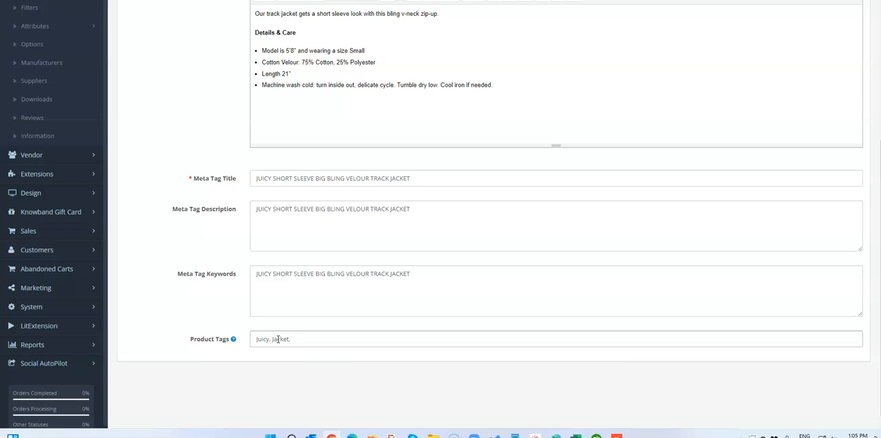
scroll(358, 329, "up", 3)
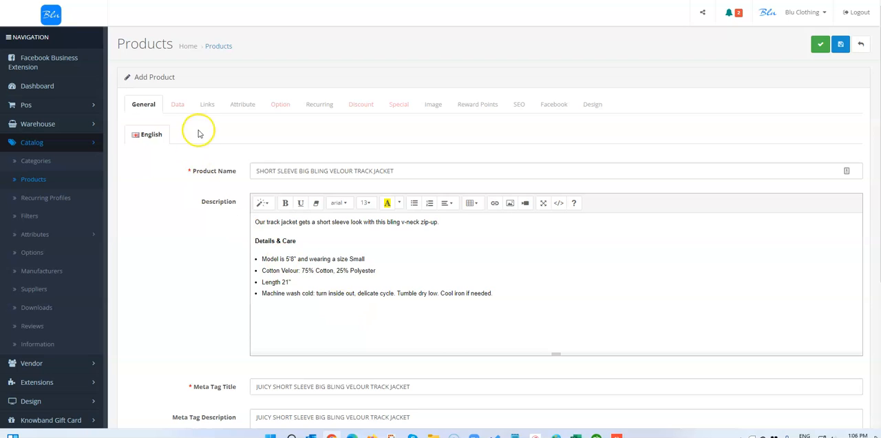
Step: Copy the SS ZIP FRONT style number from the Excel order sheet and enter J2UNVA47 as the product's model
left_click(172, 103)
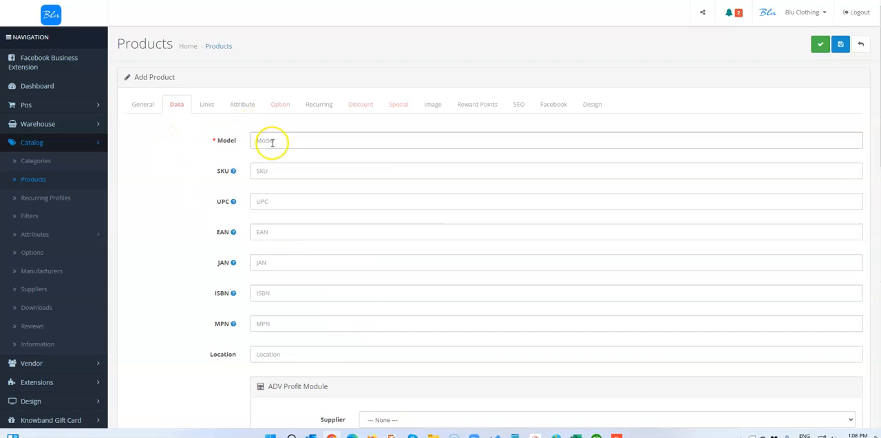
left_click(272, 141)
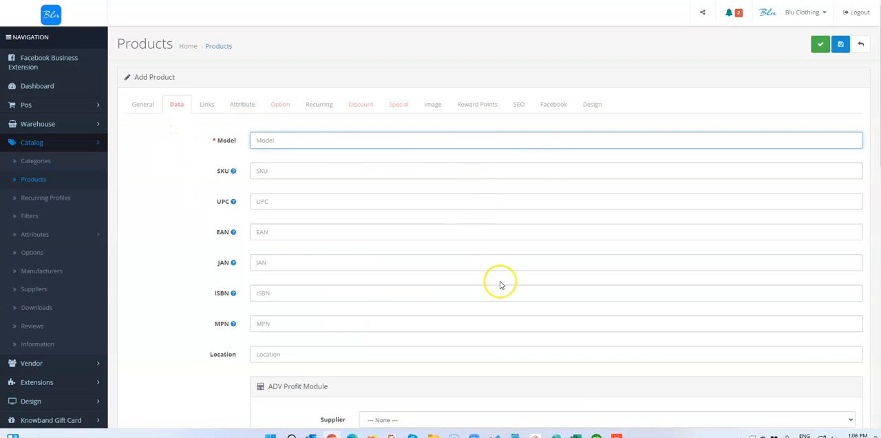
left_click(580, 432)
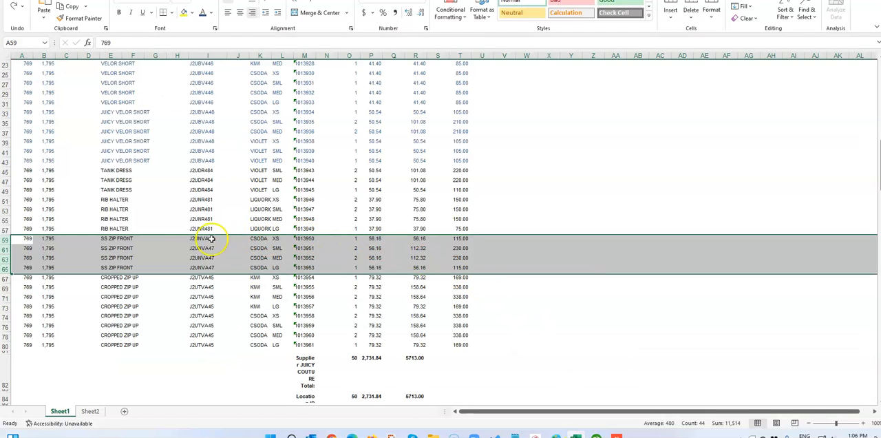
left_click(210, 238)
double_click(112, 42)
right_click(113, 43)
left_click(132, 62)
left_click(828, 1)
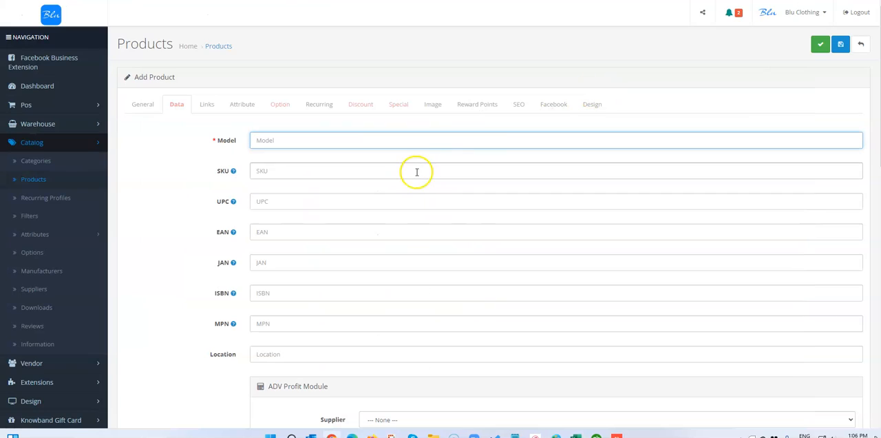
left_click(283, 143)
left_click(263, 144)
Step: Set the supplier to Juicy Couture in the ADV Profit Module
scroll(285, 194, "down", 4)
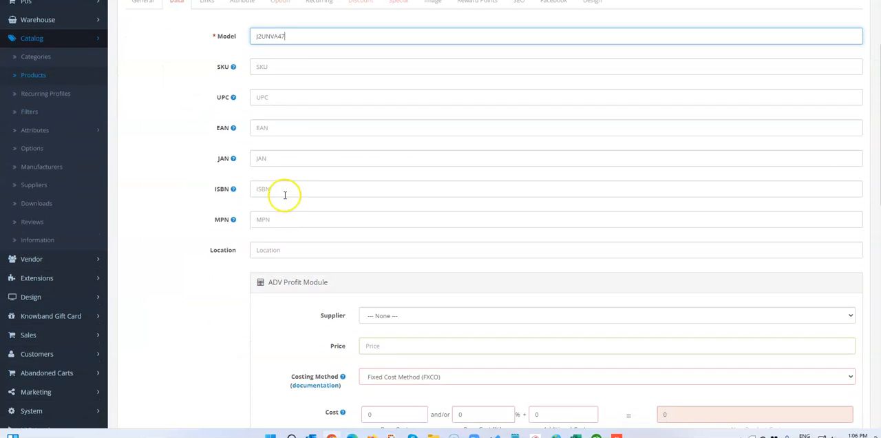
left_click(397, 177)
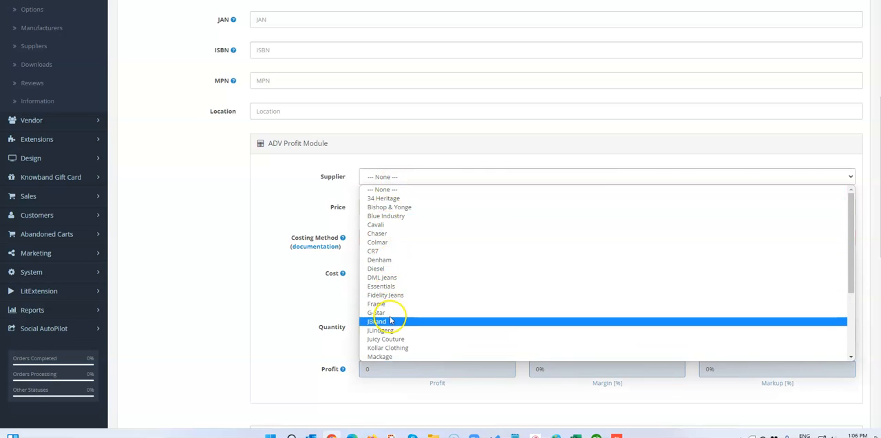
left_click(385, 339)
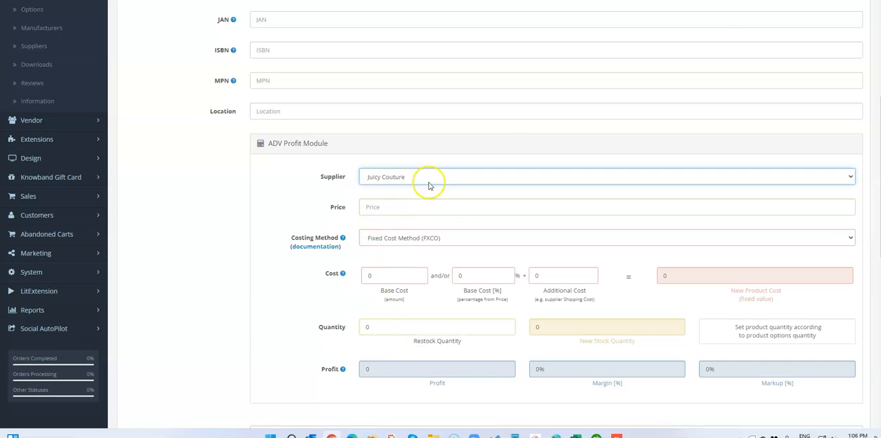
Step: Set the product's price to 115 and its base cost to 56.16, looking up the figures in the Excel order sheet
left_click(386, 208)
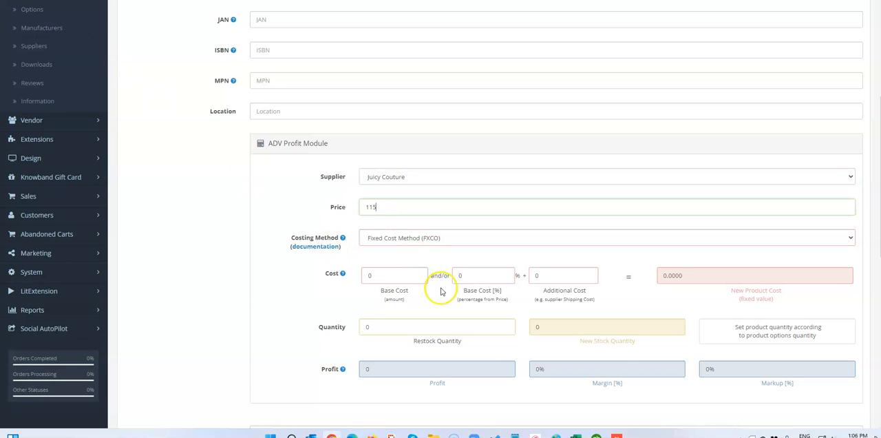
left_click(576, 435)
left_click(576, 435)
type("115")
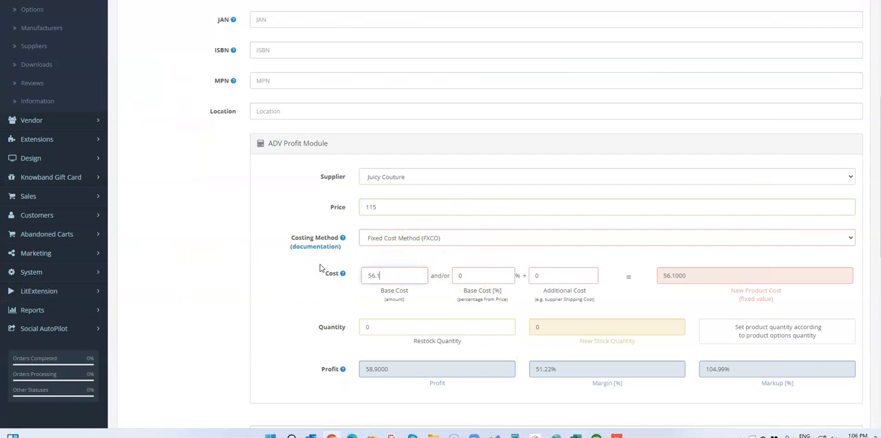
scroll(458, 259, "down", 1)
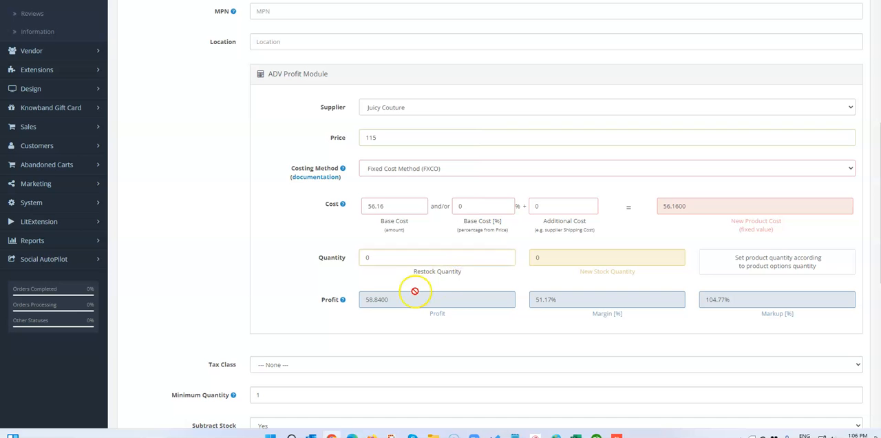
Step: Set the tax class to Taxable Goods and check the remaining stock, shipping and status settings
scroll(358, 309, "down", 1)
left_click(279, 275)
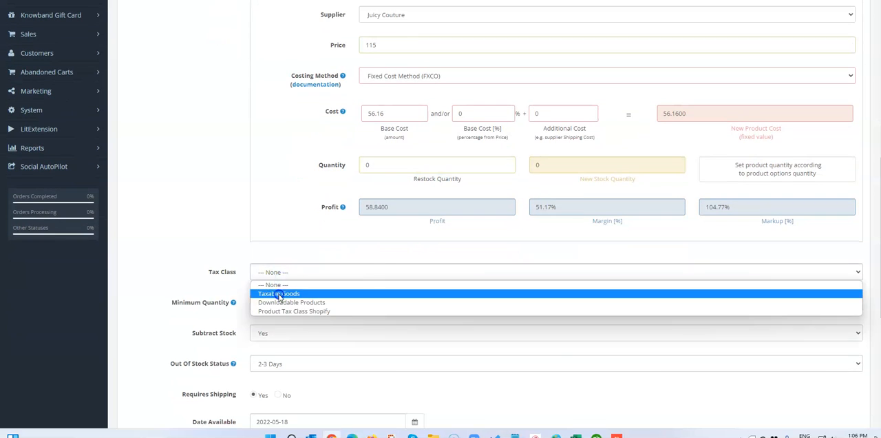
left_click(281, 293)
scroll(330, 261, "up", 3)
scroll(336, 260, "down", 6)
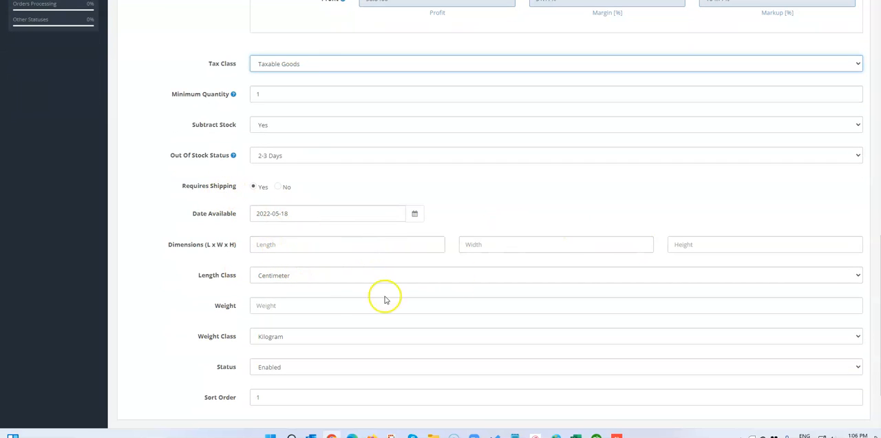
scroll(338, 296, "down", 1)
Step: Assign JUICY COUTURE as the product's manufacturer
scroll(338, 296, "up", 9)
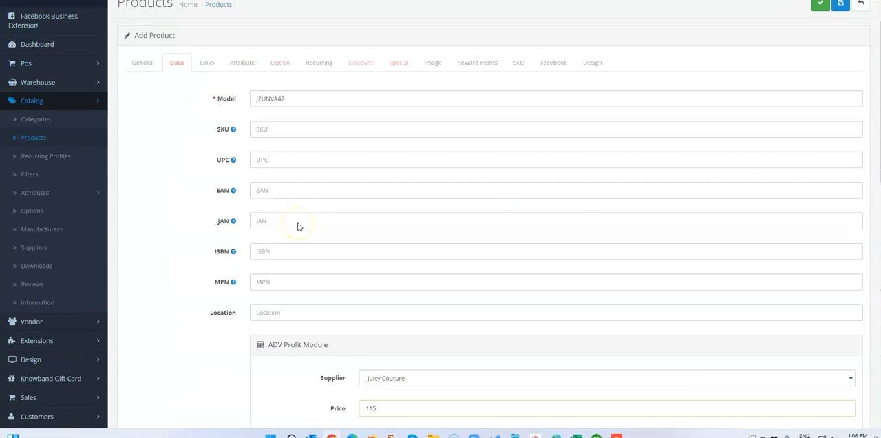
left_click(205, 64)
left_click(265, 130)
type("ju")
left_click(280, 162)
Step: Assign the product to the categories Women's and Women's > Tops
left_click(280, 160)
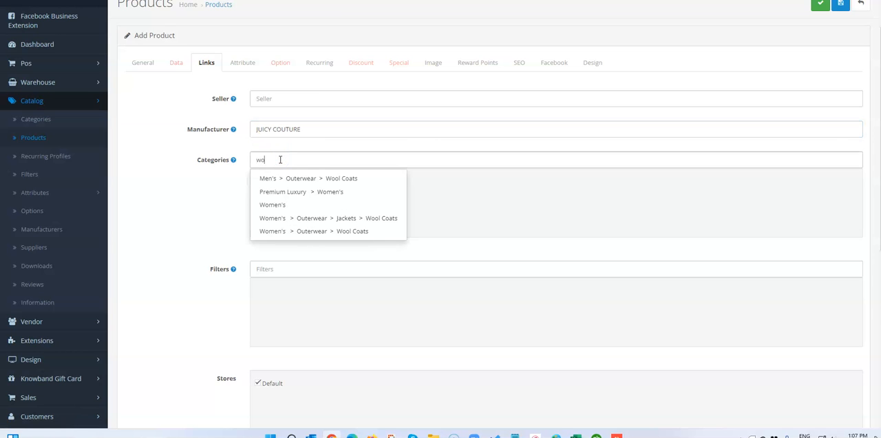
left_click(280, 203)
left_click(299, 160)
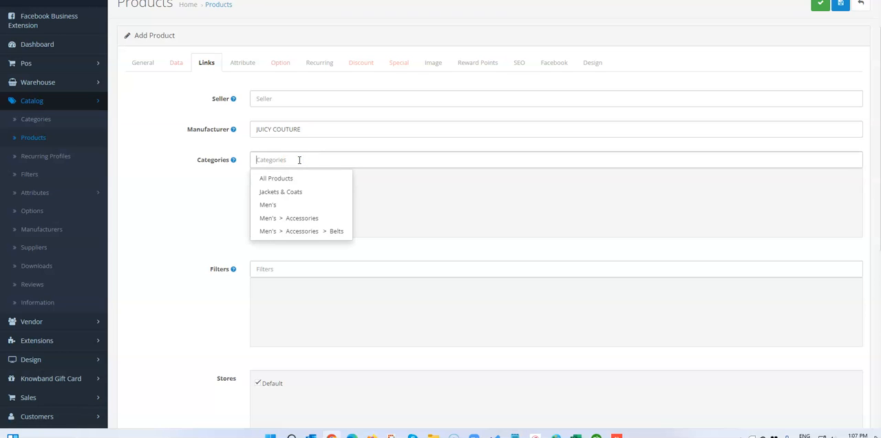
type("top")
left_click(291, 193)
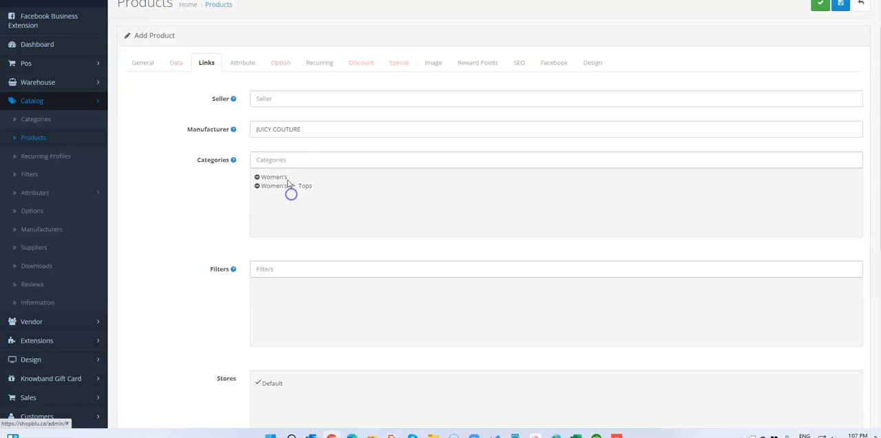
Step: Assign the category Women's > Tops > Hoodies & Sweatshirts and the filter Brands > Juicy Couture to the product
left_click(300, 159)
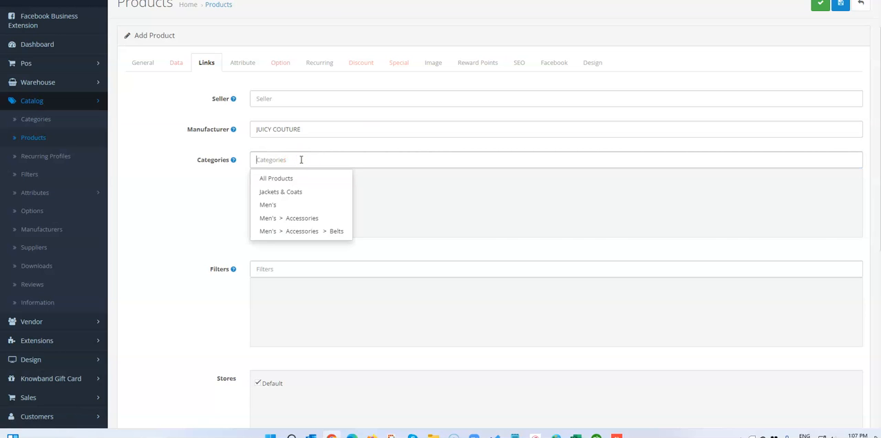
type("top")
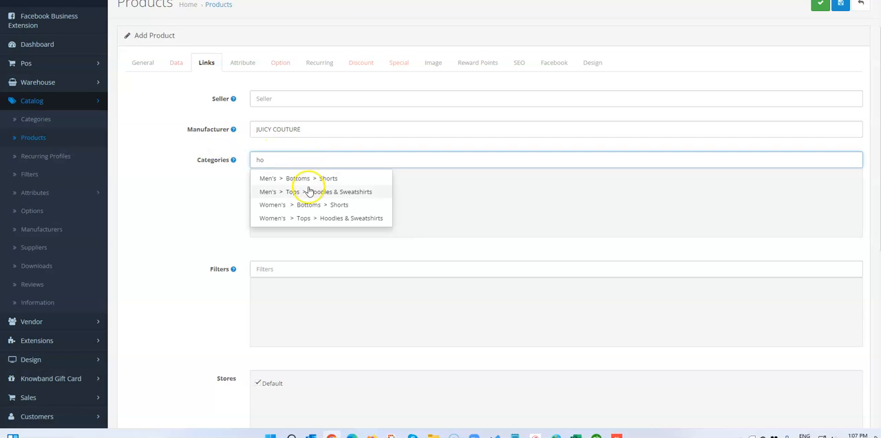
left_click(316, 218)
left_click(276, 269)
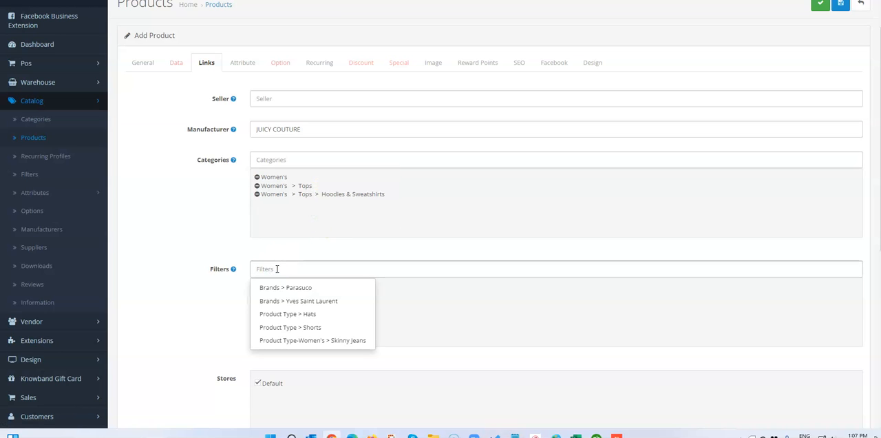
type("ju")
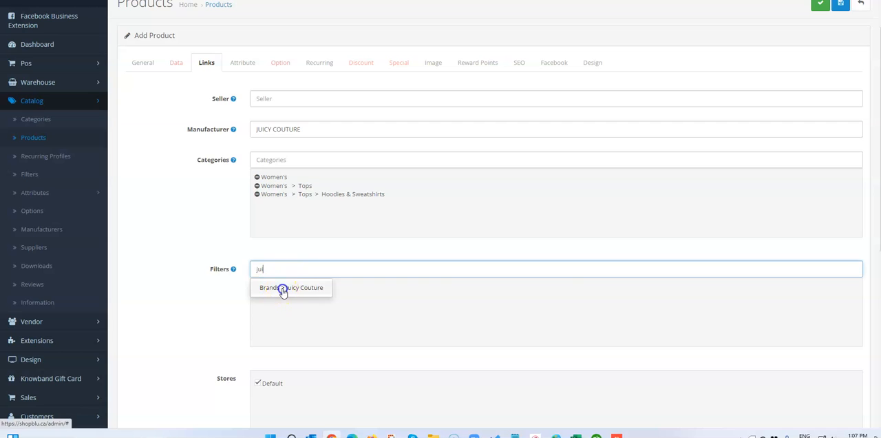
left_click(283, 288)
Step: Search the related products for "big" and "hood", and leave the related products empty
scroll(301, 284, "down", 5)
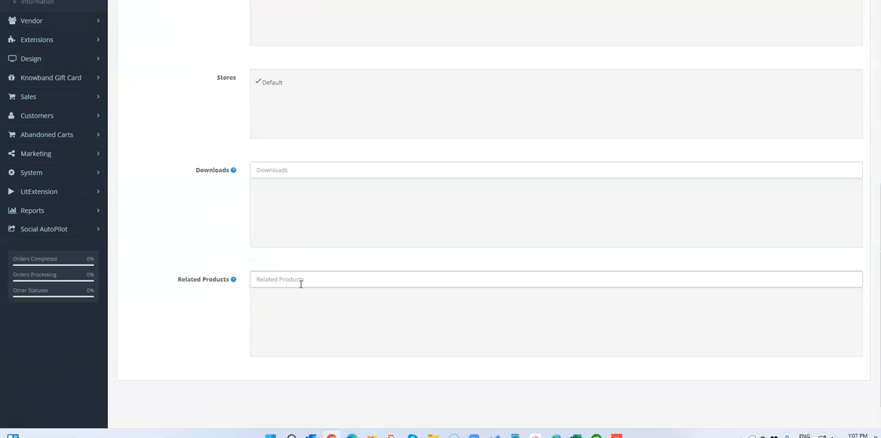
scroll(301, 284, "up", 3)
scroll(301, 284, "down", 3)
left_click(294, 261)
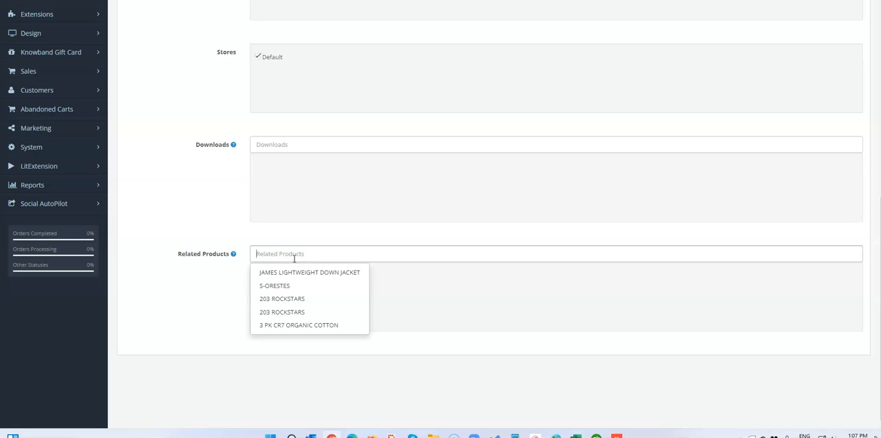
type("big")
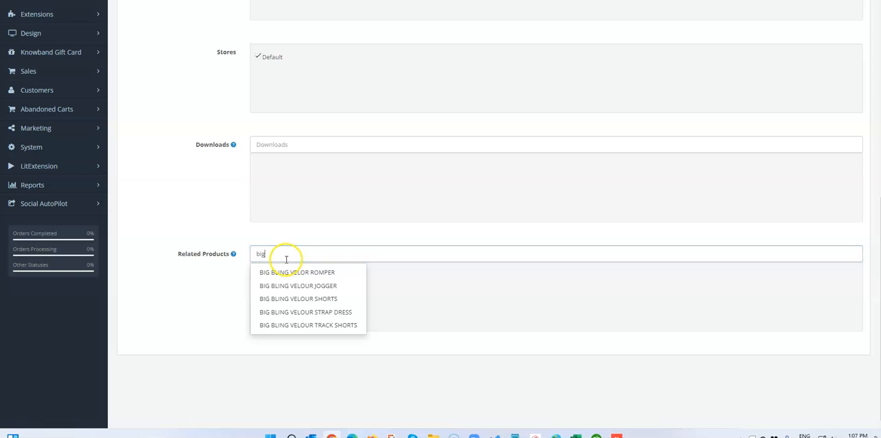
key("ctrl+a")
type("h")
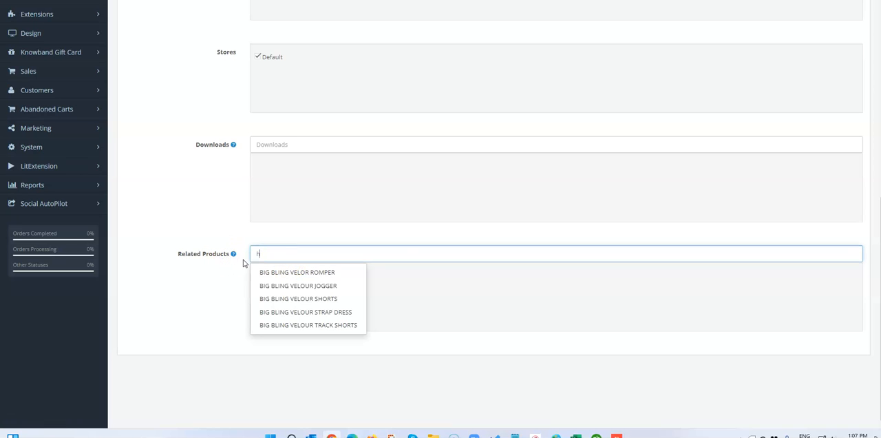
type("ood")
double_click(264, 257)
scroll(289, 238, "up", 3)
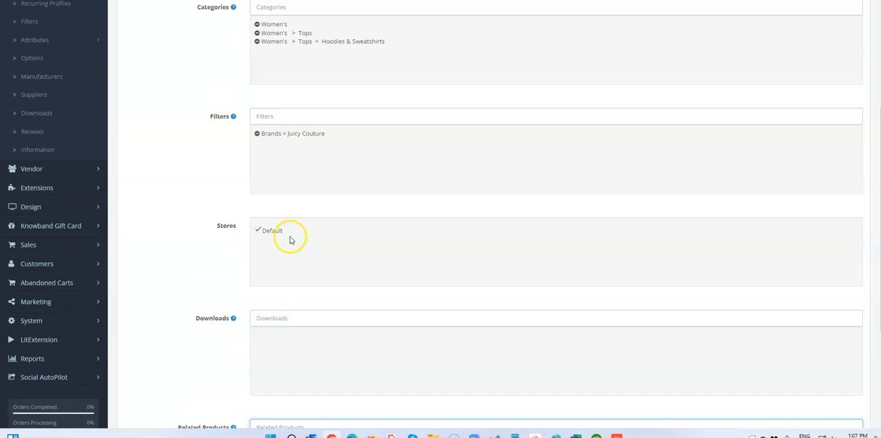
scroll(292, 268, "down", 3)
scroll(346, 165, "up", 5)
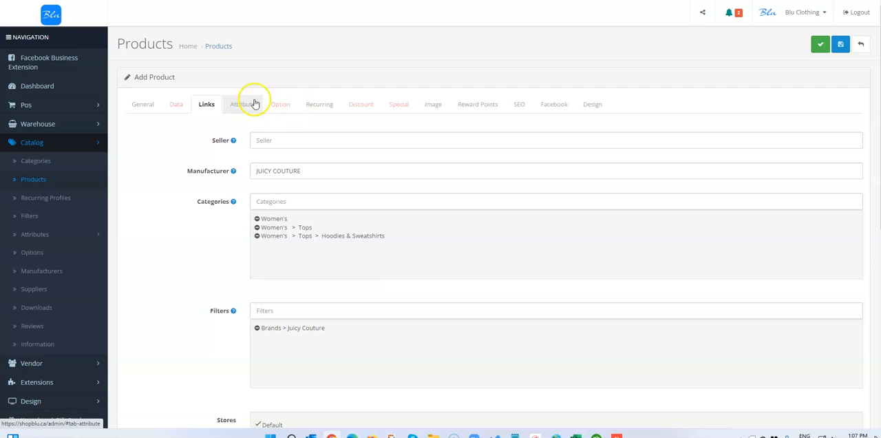
Step: Add the Color option to the product with CREAM SODA as its color value
left_click(283, 103)
left_click(189, 133)
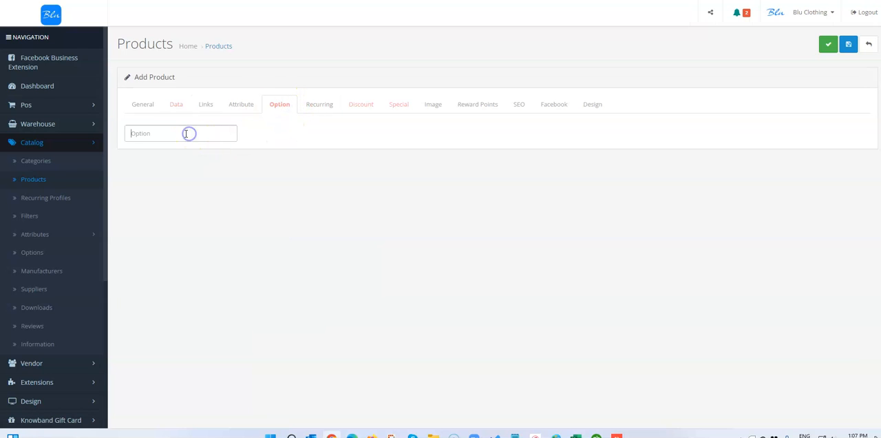
type("col")
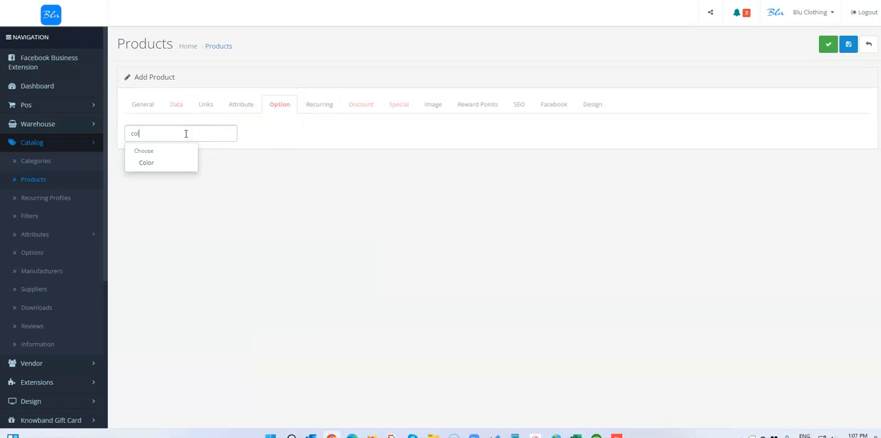
left_click(144, 163)
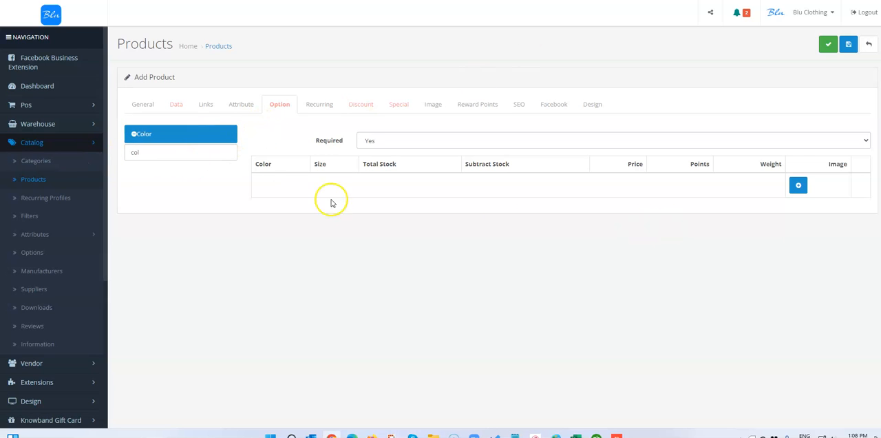
left_click(798, 186)
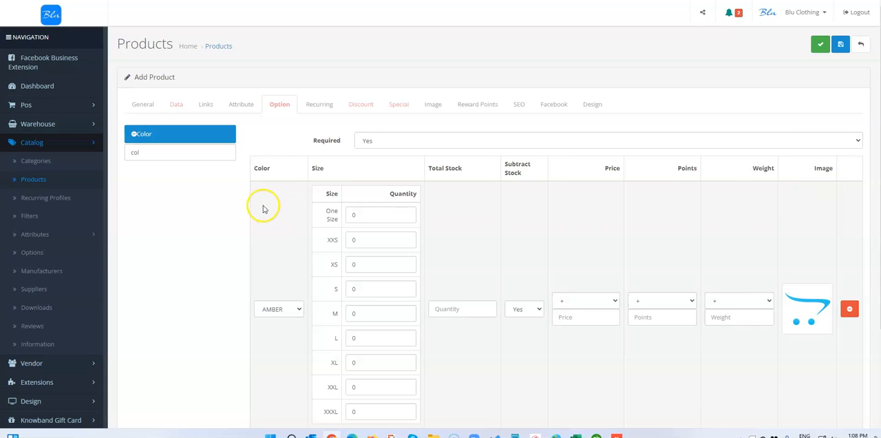
left_click(276, 312)
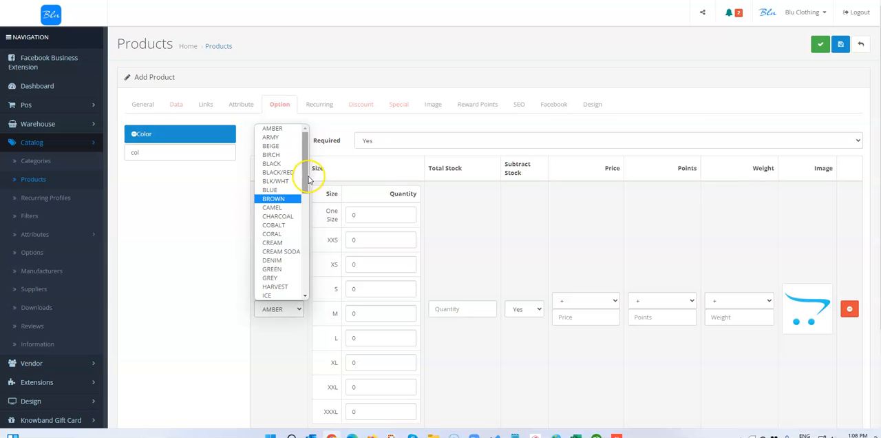
left_click(282, 251)
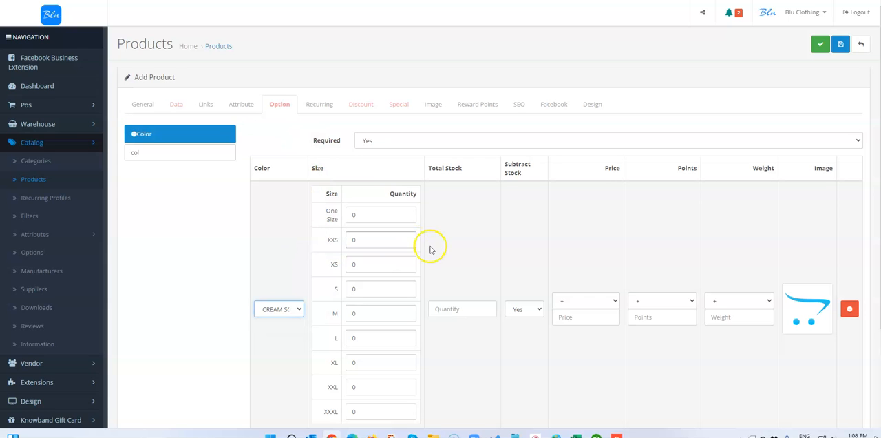
Step: Highlight the SS ZIP FRONT rows in the Excel order sheet to check the quantity ordered per size
left_click(575, 435)
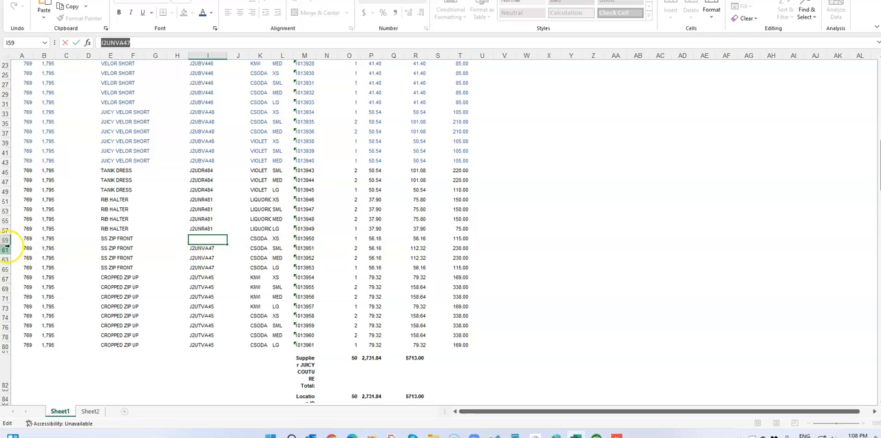
left_click_drag(5, 238, 13, 267)
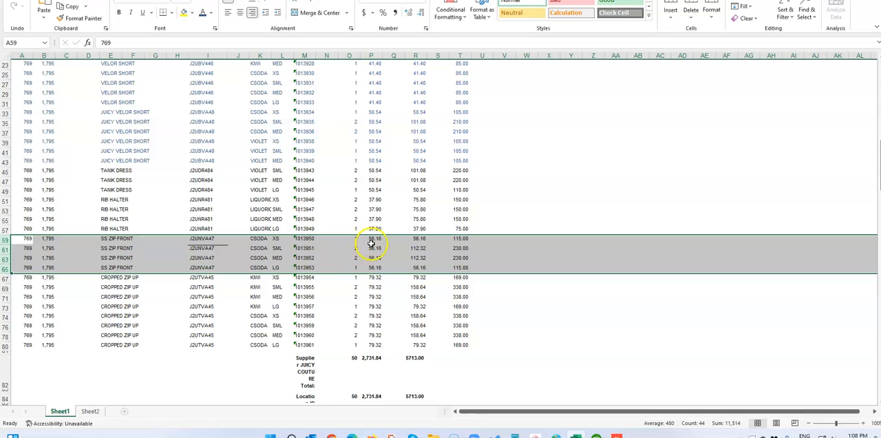
left_click(572, 434)
Step: Set the CREAM SODA quantities to 1 for XS, 2 for S, 2 for M and 1 for L
left_click_drag(358, 265, 333, 264)
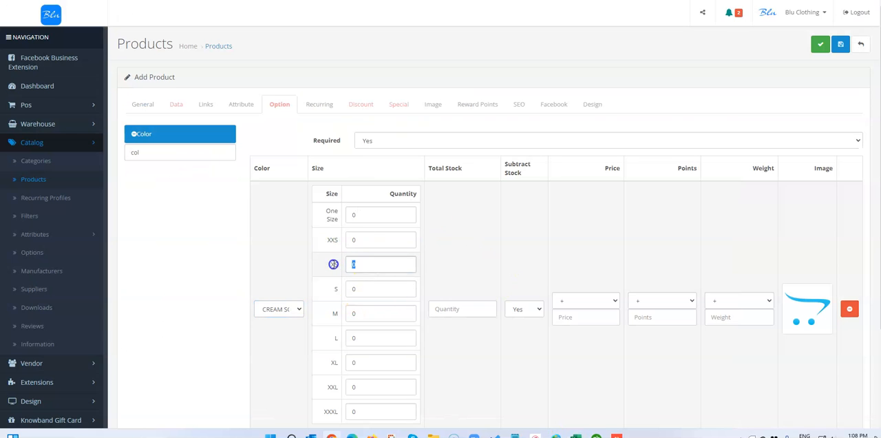
type("1")
left_click_drag(375, 288, 331, 293)
type("2")
left_click_drag(369, 311, 332, 309)
type("2")
left_click_drag(361, 336, 329, 336)
left_click(341, 335)
left_click(386, 334)
scroll(428, 295, "down", 2)
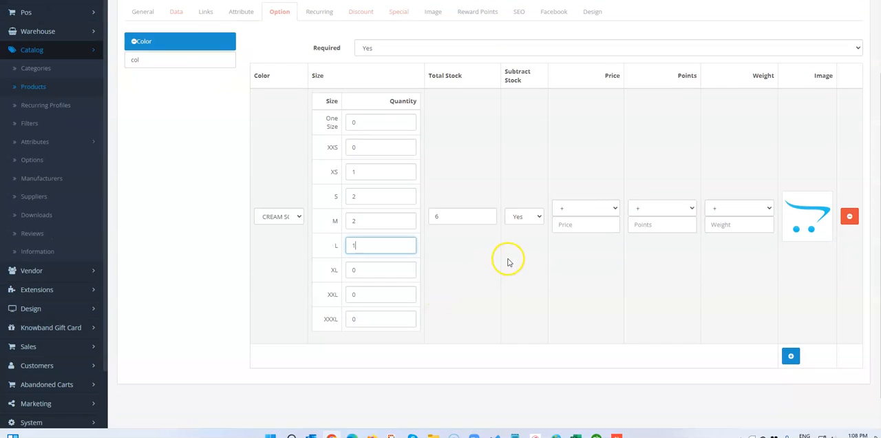
left_click(818, 214)
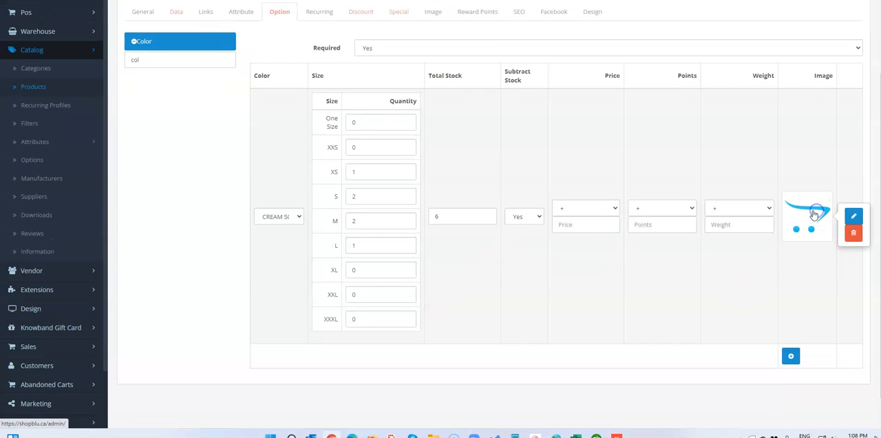
left_click(853, 213)
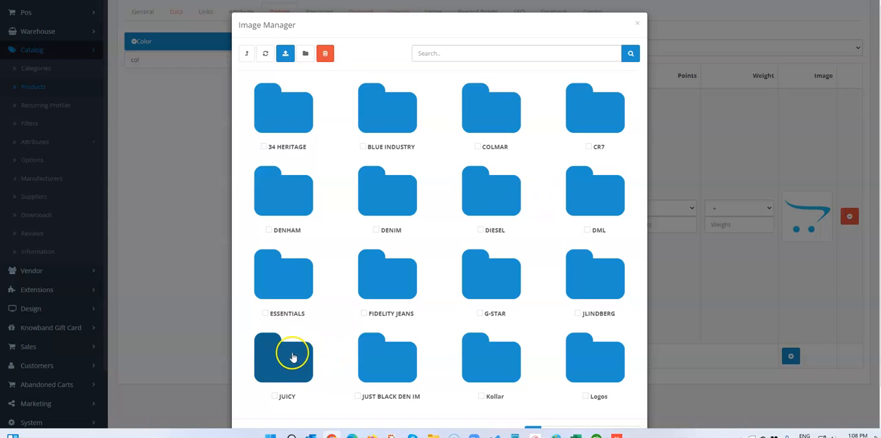
left_click(307, 352)
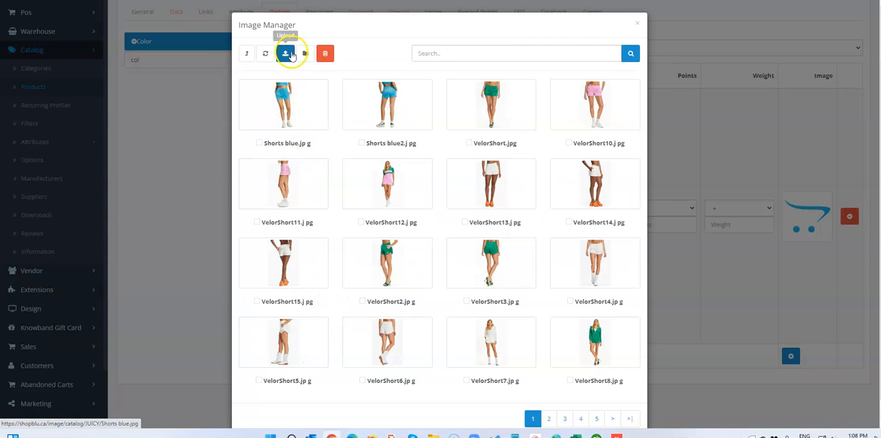
left_click(286, 55)
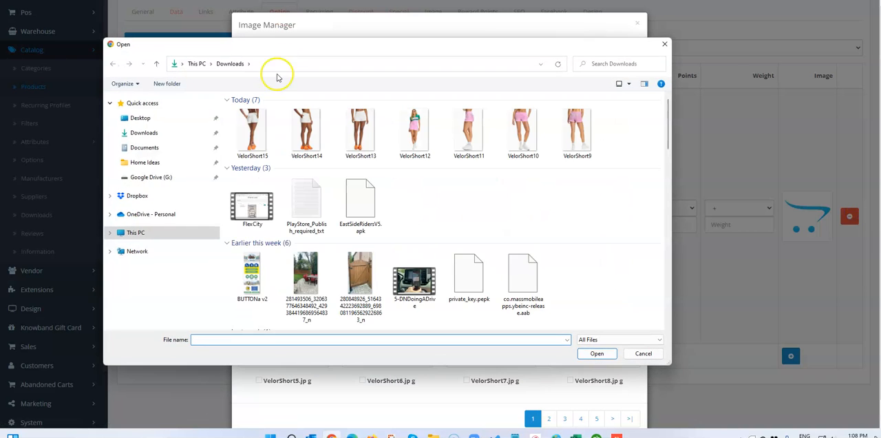
left_click(640, 354)
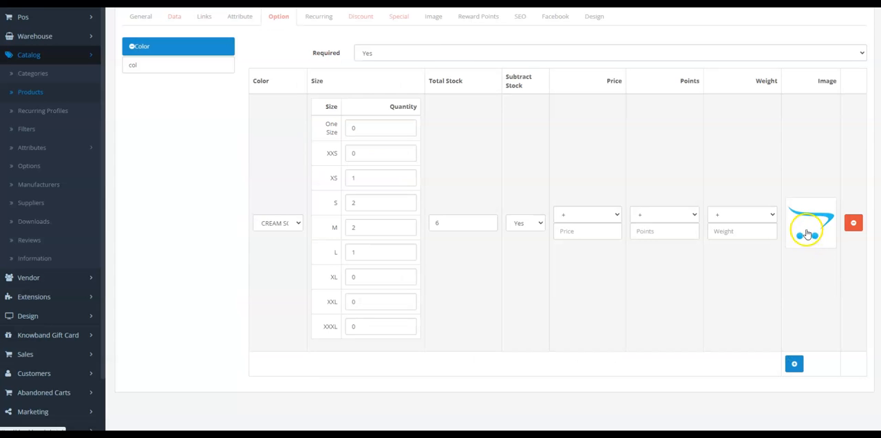
left_click(806, 231)
left_click(858, 223)
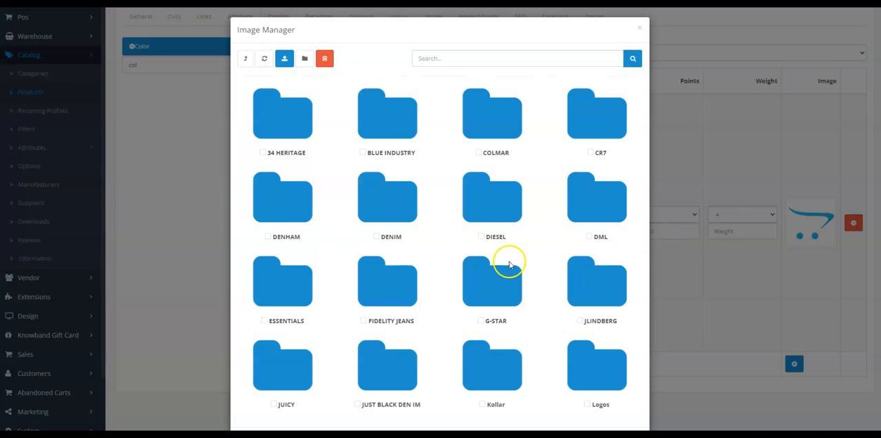
Step: Upload the images VelorZip, VelorZip2, VelorZip3 and VelorZip4 from Downloads to the JUICY image folder
left_click(259, 359)
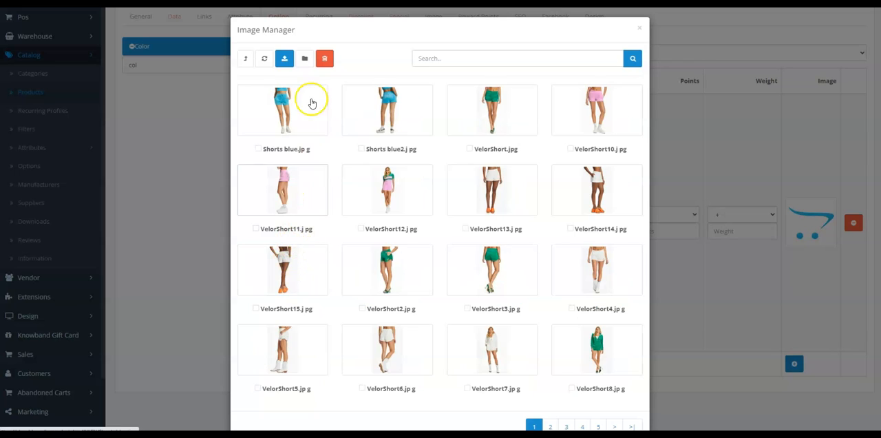
left_click(283, 62)
left_click_drag(492, 137, 244, 137)
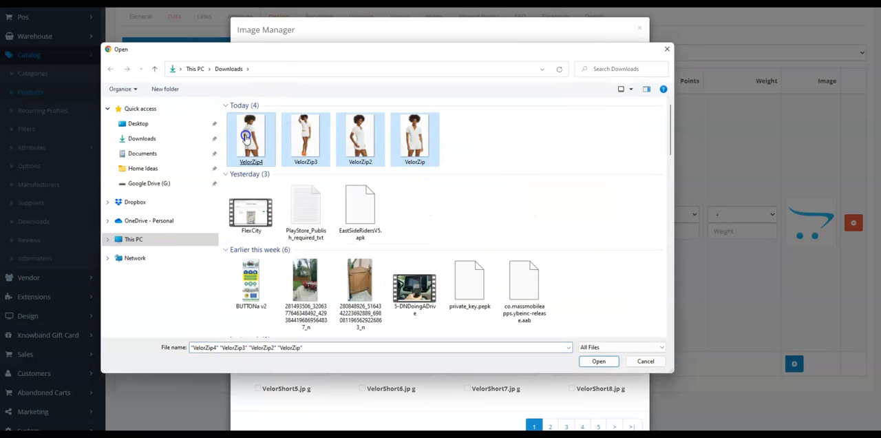
left_click(599, 361)
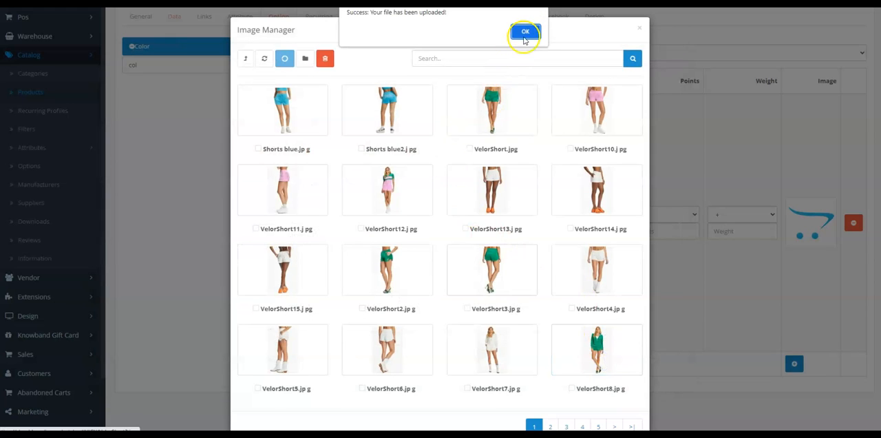
left_click(526, 33)
Step: Choose VelorZip.jpg from the JUICY folder as the image of the CREAM SODA color option
scroll(472, 291, "down", 1)
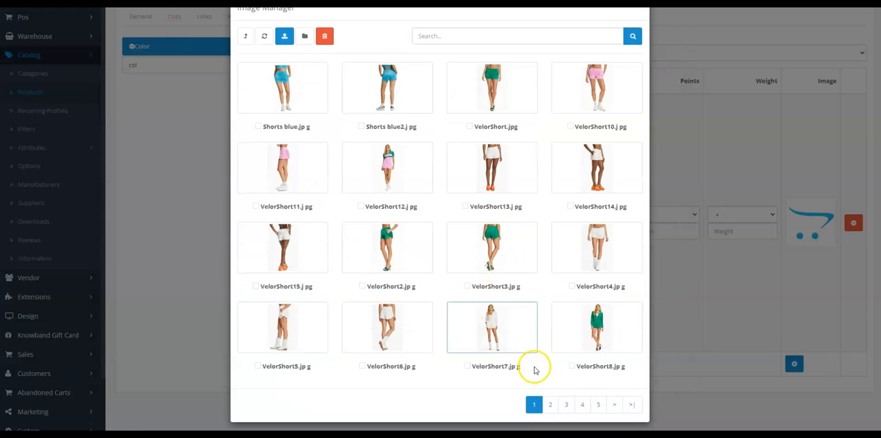
left_click(553, 404)
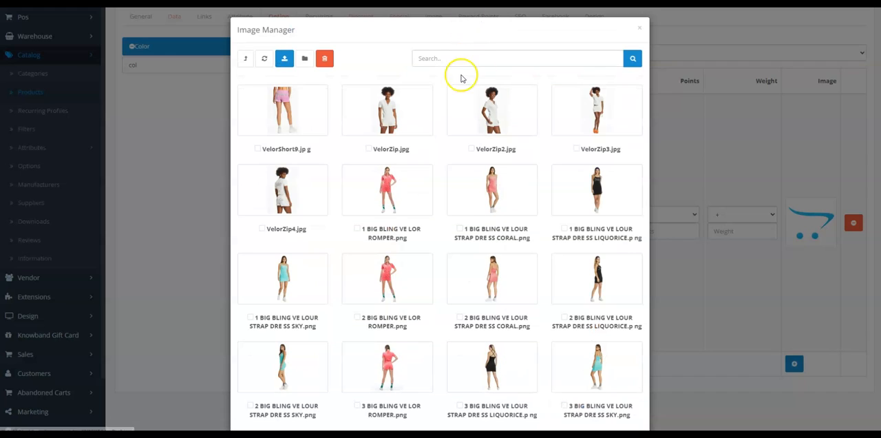
left_click(387, 112)
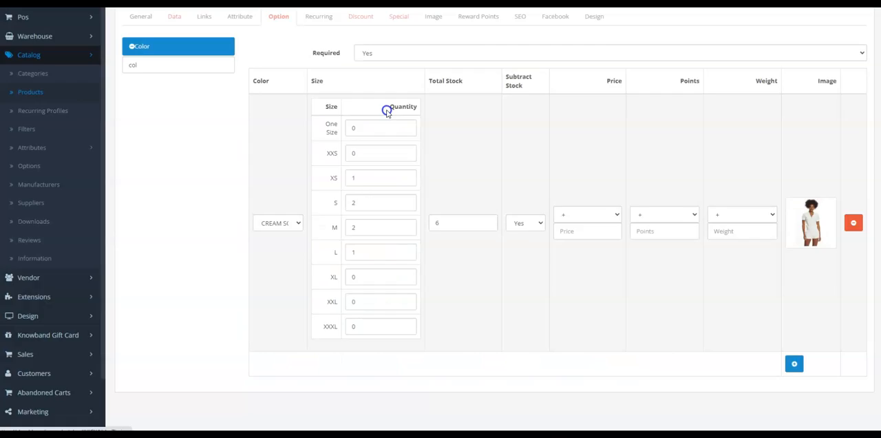
Step: Add an empty additional image row to the product, apply the changes and dismiss the new post dialog
scroll(727, 206, "up", 2)
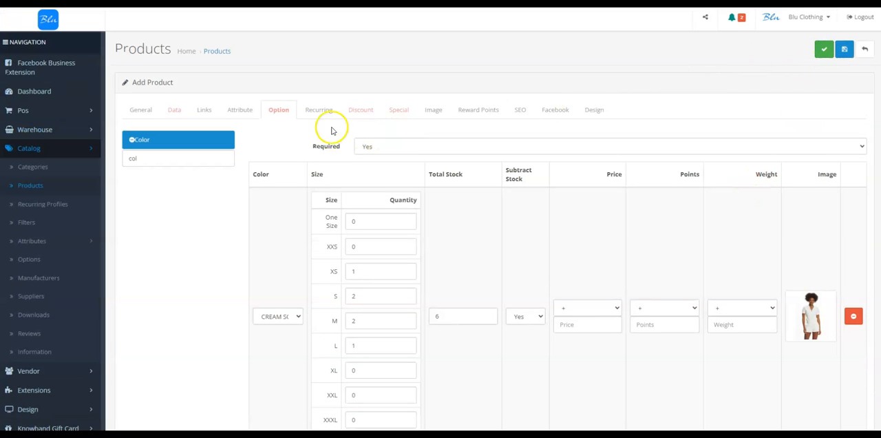
left_click(432, 111)
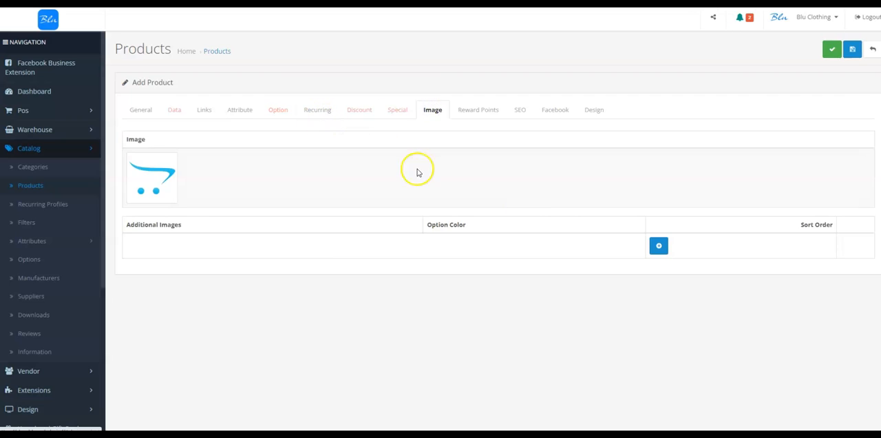
left_click(660, 248)
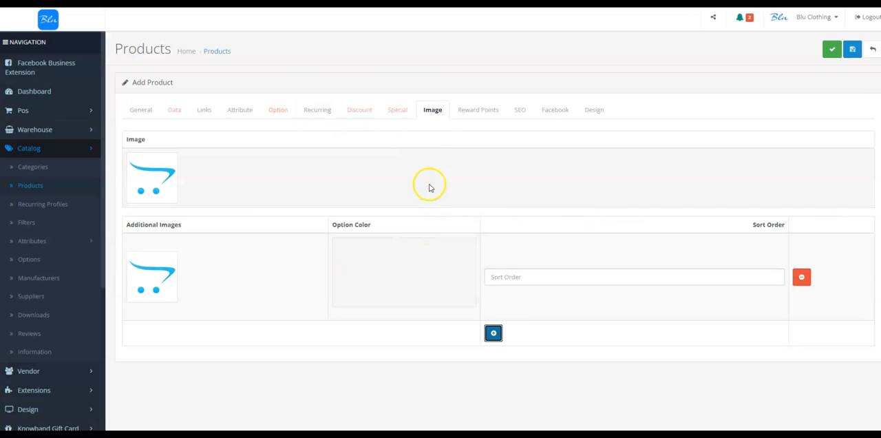
left_click(277, 111)
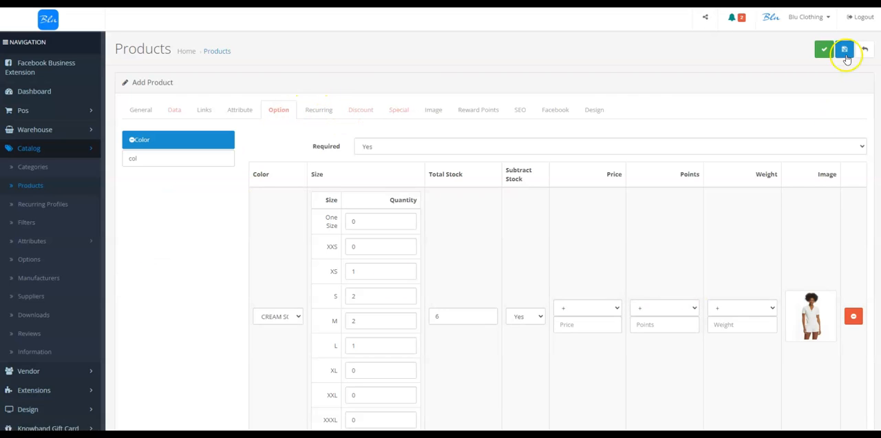
left_click(821, 51)
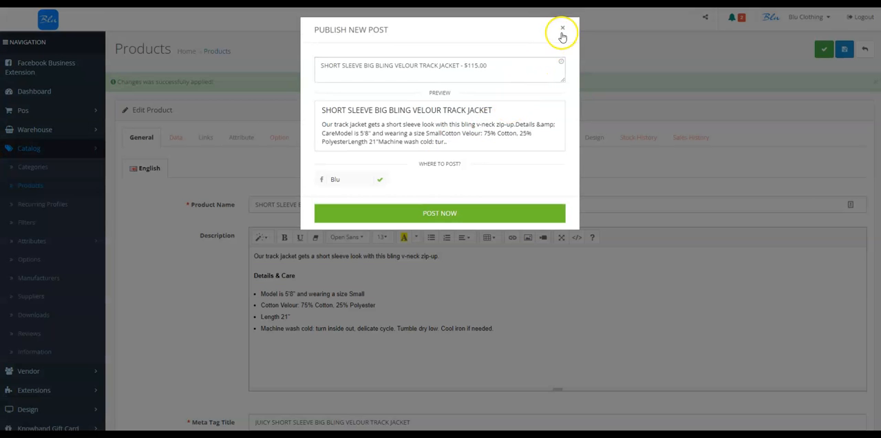
left_click(564, 28)
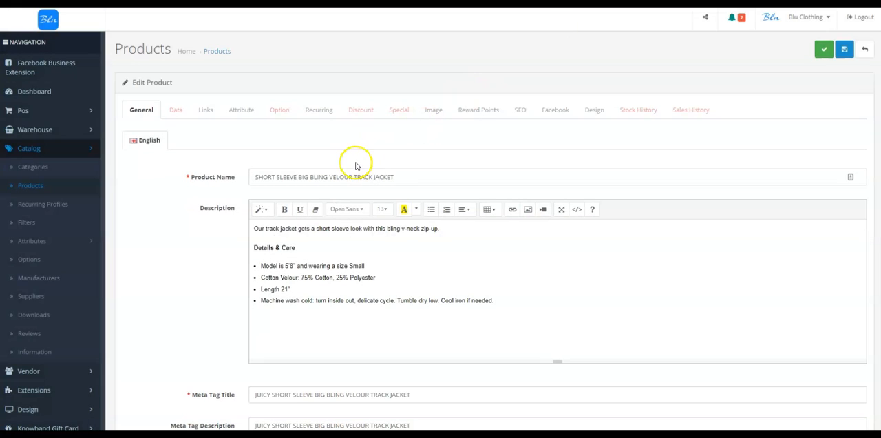
Step: Set VelorZip3.jpg from the JUICY folder as the product's main image
left_click(278, 112)
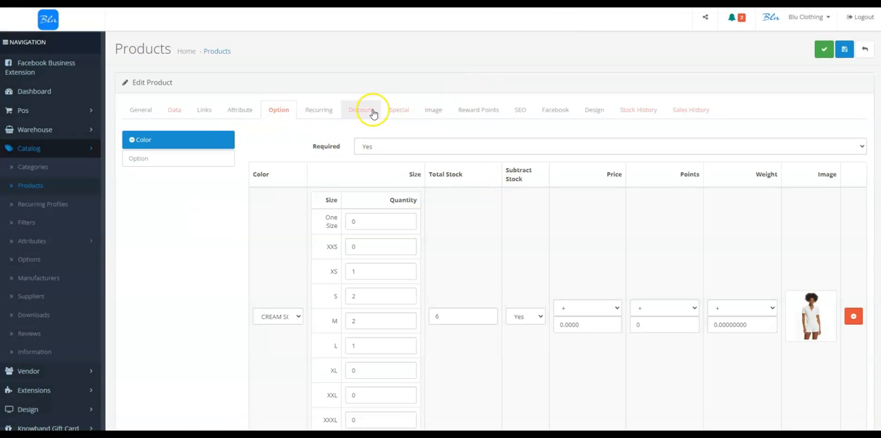
left_click(434, 110)
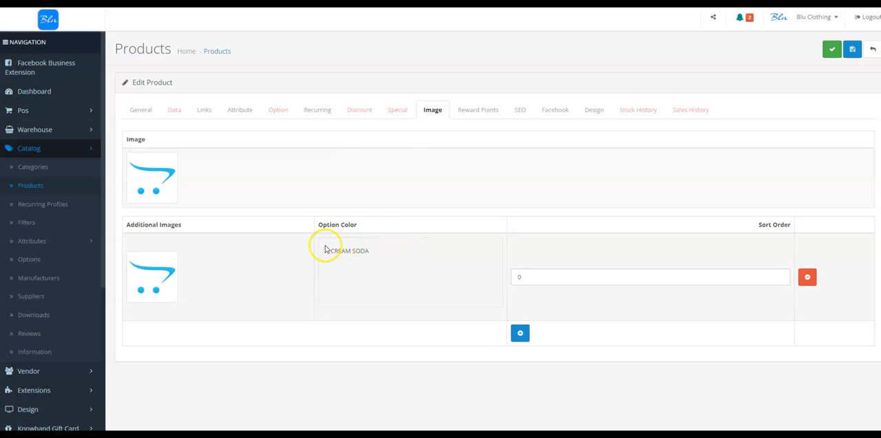
left_click(147, 162)
left_click(197, 177)
left_click(304, 372)
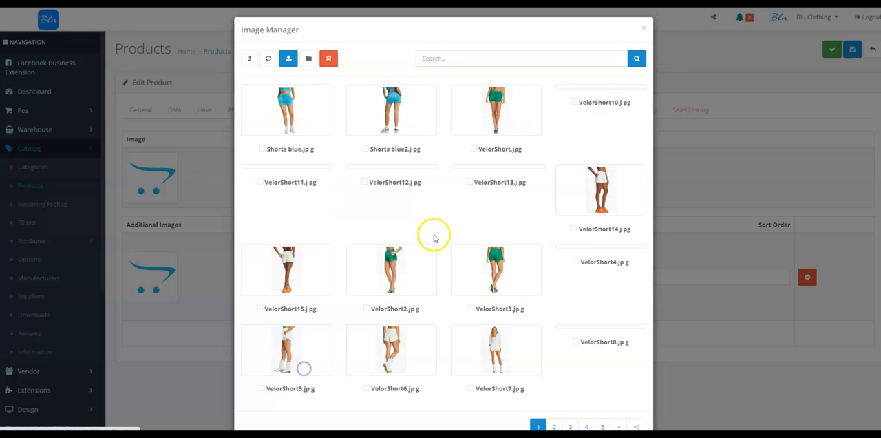
mouse_move(556, 426)
scroll(460, 306, "down", 2)
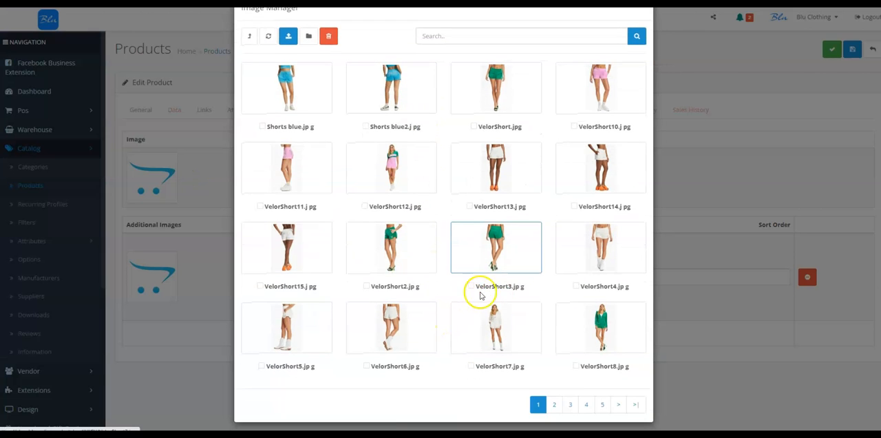
left_click(557, 406)
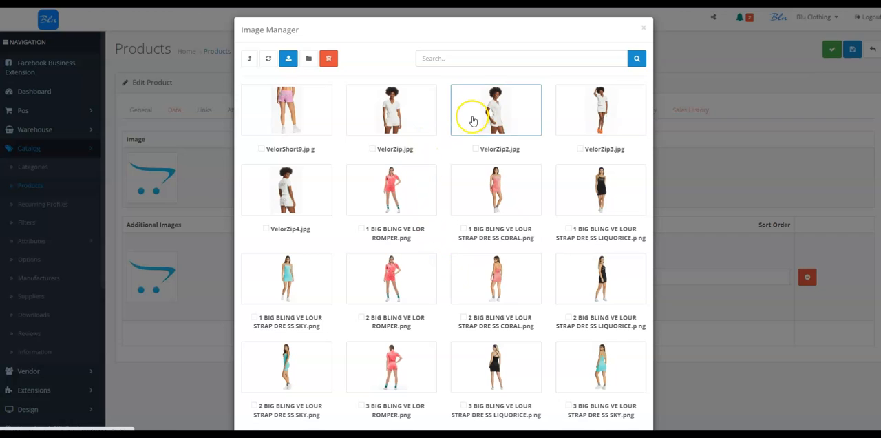
left_click(599, 104)
Step: Set VelorZip.jpg from the JUICY folder as the first additional image and assign it to CREAM SODA
left_click(176, 279)
left_click(196, 275)
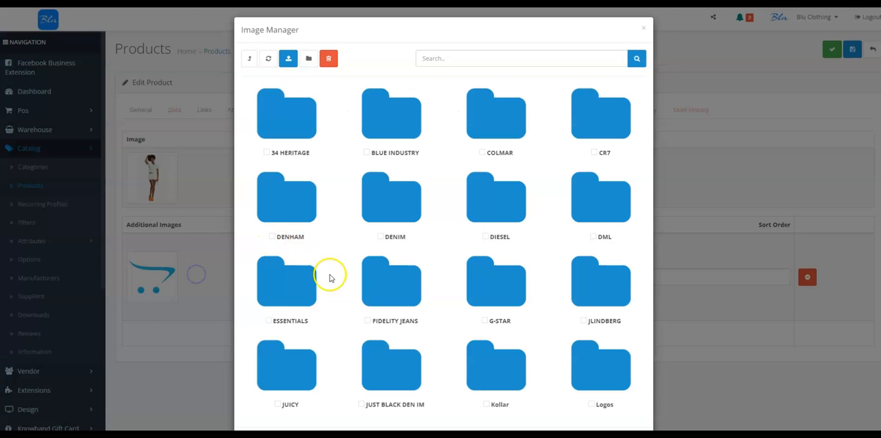
left_click(305, 365)
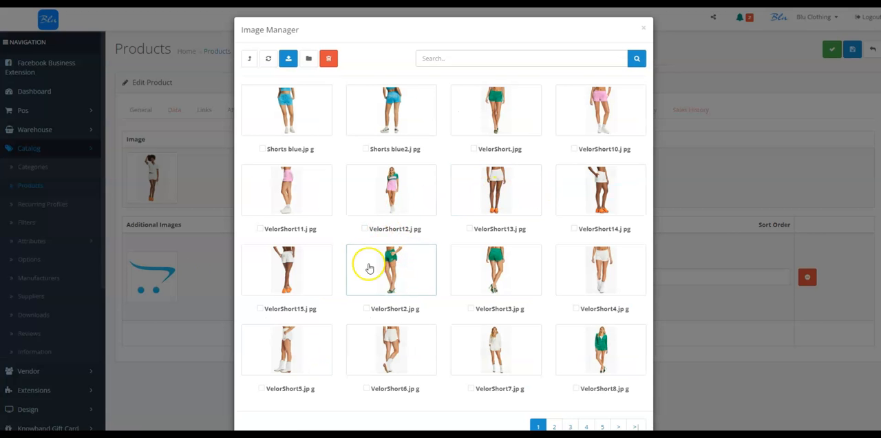
left_click(554, 426)
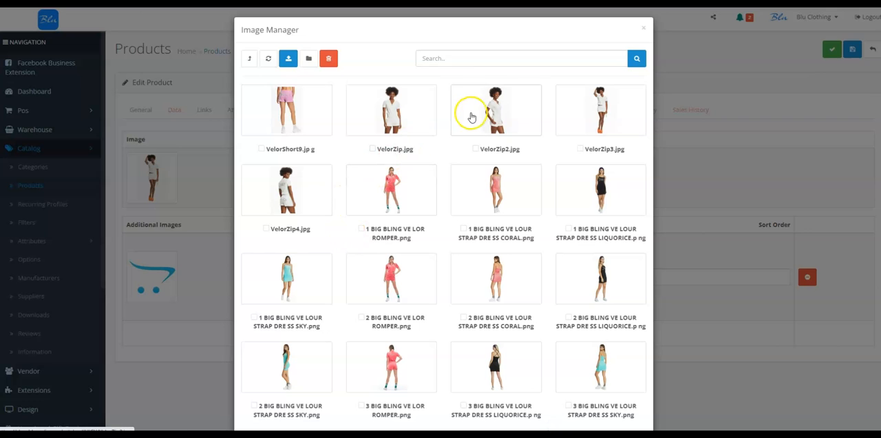
left_click(393, 110)
Step: Add a second additional image using VelorZip2.jpg from the JUICY folder and assign it to CREAM SODA
left_click(518, 333)
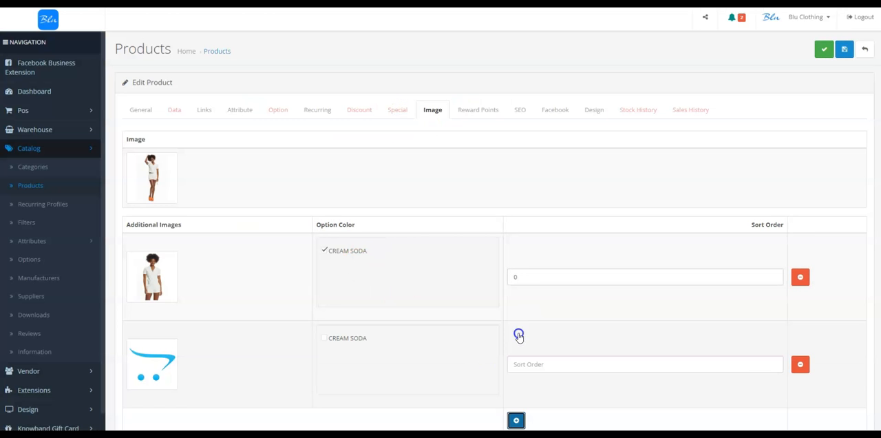
left_click(151, 365)
left_click(196, 363)
scroll(317, 351, "down", 1)
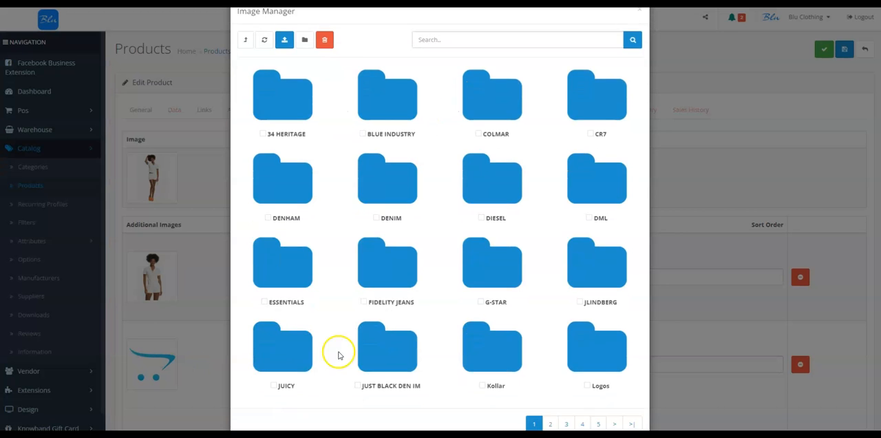
left_click(290, 338)
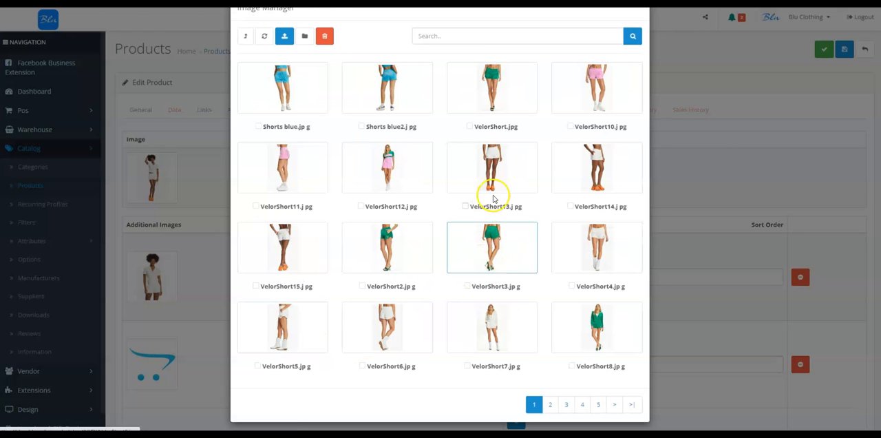
left_click(550, 403)
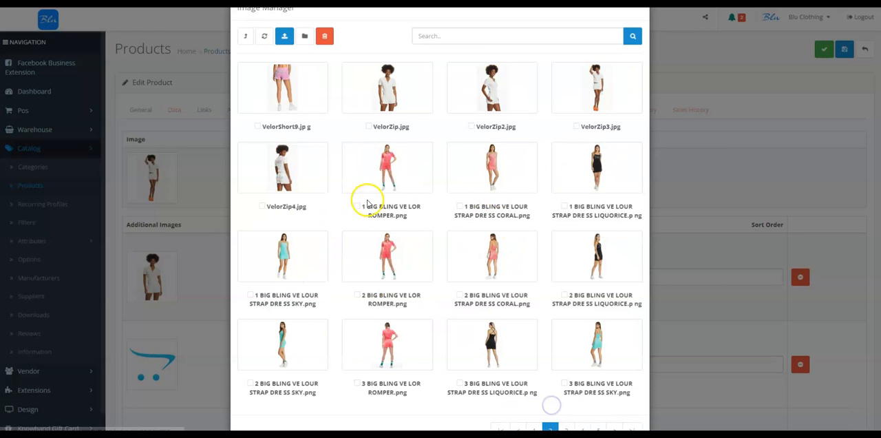
left_click(486, 103)
left_click(328, 340)
Step: Add a third additional image using VelorZip4.jpg from the JUICY folder and assign it to CREAM SODA
left_click(515, 419)
scroll(344, 358, "down", 3)
left_click(148, 276)
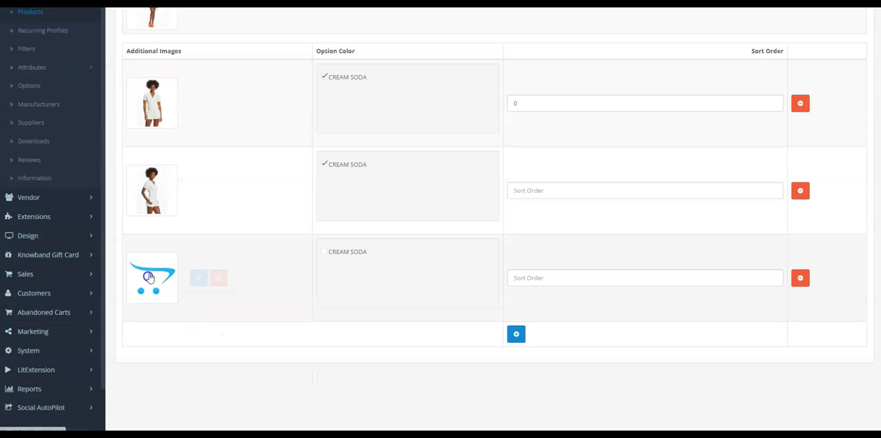
left_click(198, 277)
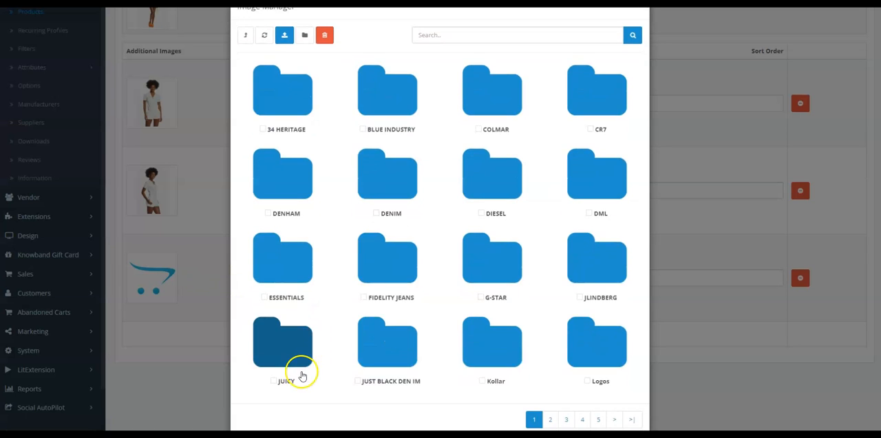
left_click(301, 375)
left_click(550, 406)
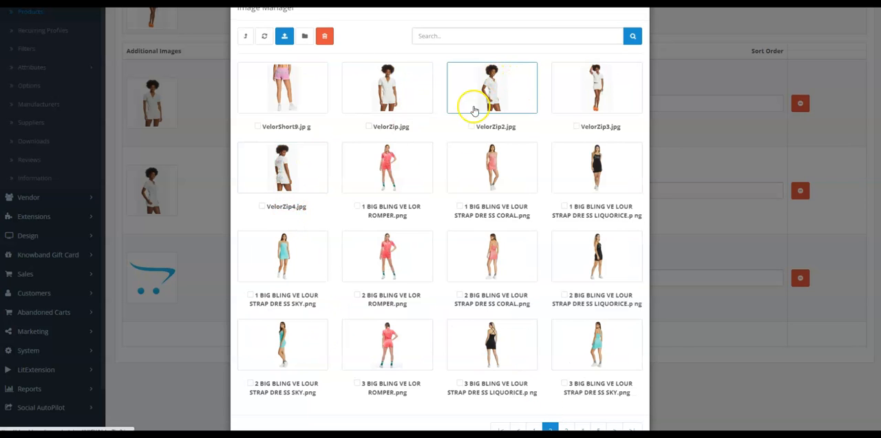
left_click(282, 171)
left_click(324, 252)
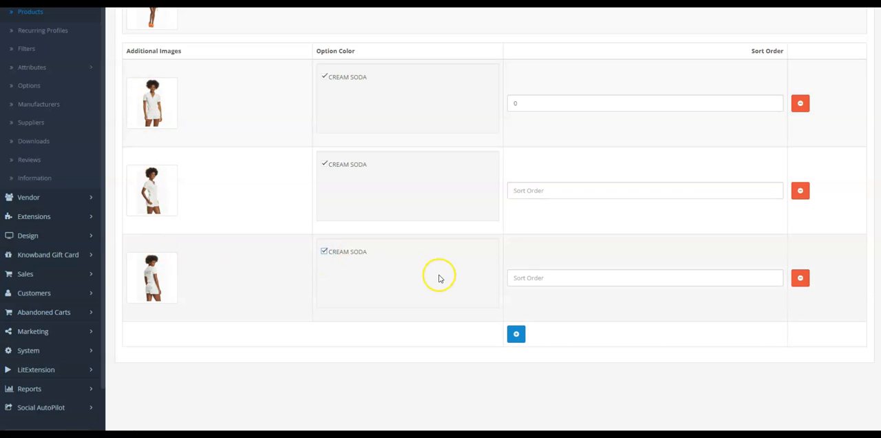
Step: Set the product's stock quantity according to its product options quantity in the ADV Profit Module
scroll(438, 277, "up", 3)
left_click(179, 110)
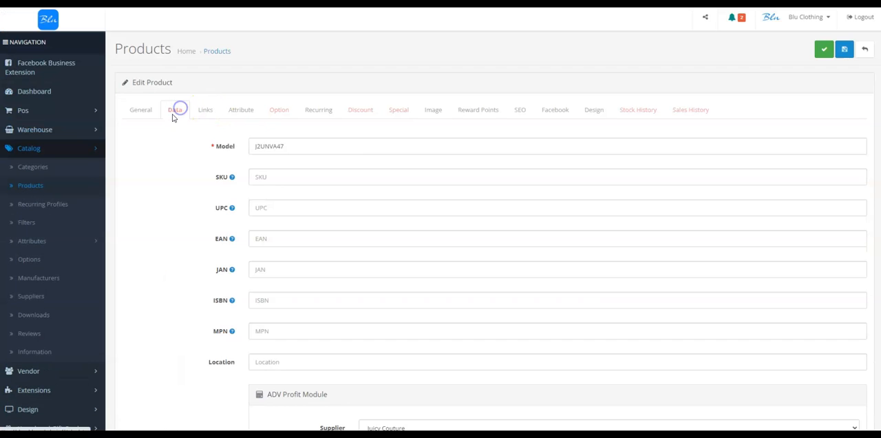
scroll(690, 335, "down", 5)
scroll(690, 335, "down", 1)
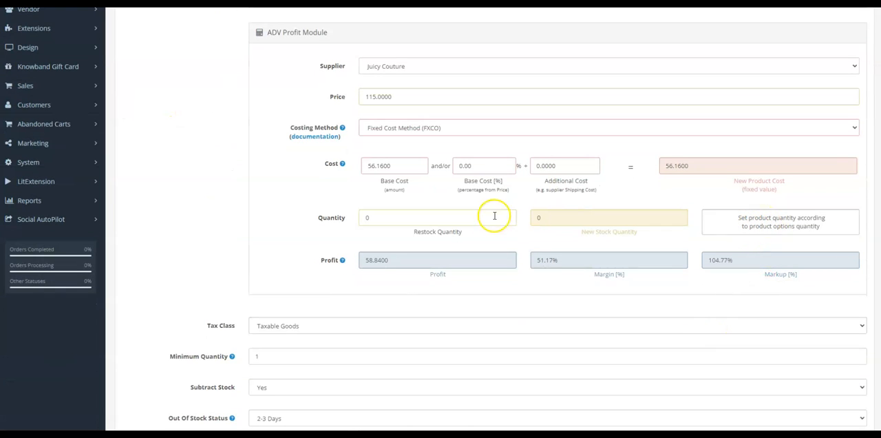
left_click(786, 226)
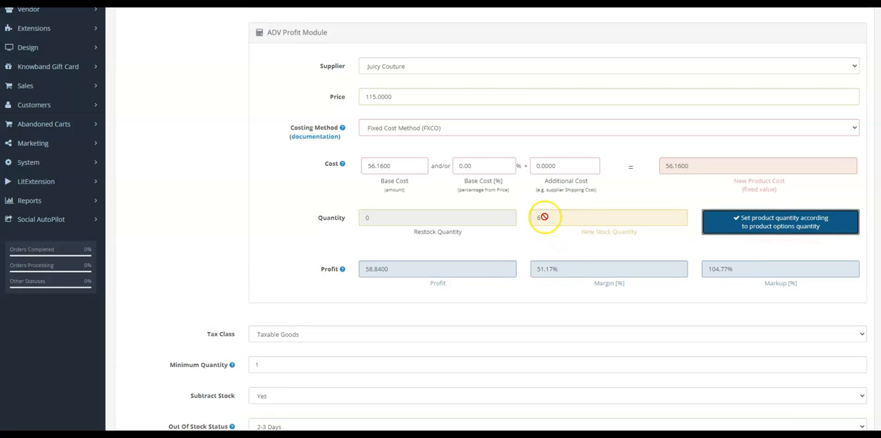
Step: Apply the product changes, publish the jacket post to the Blu Facebook page and close the post dialog
scroll(575, 231, "up", 5)
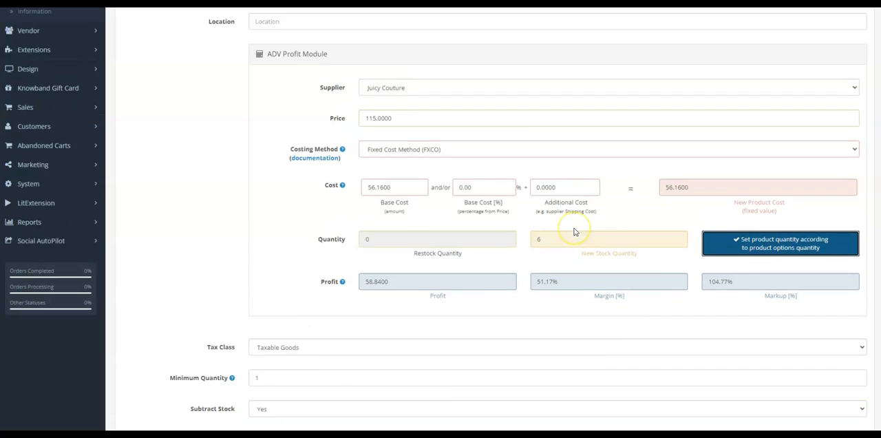
left_click(824, 51)
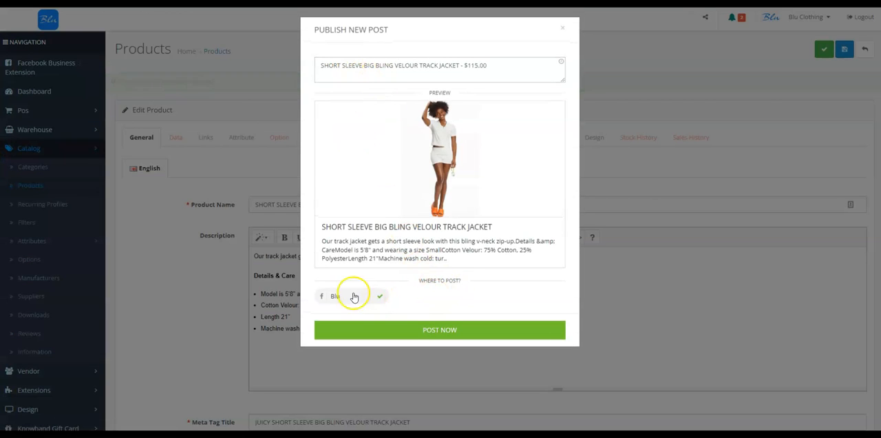
left_click(438, 335)
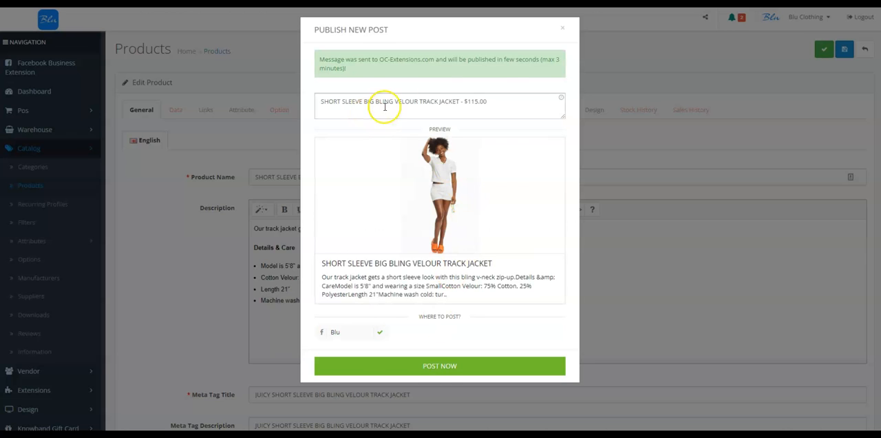
left_click(563, 30)
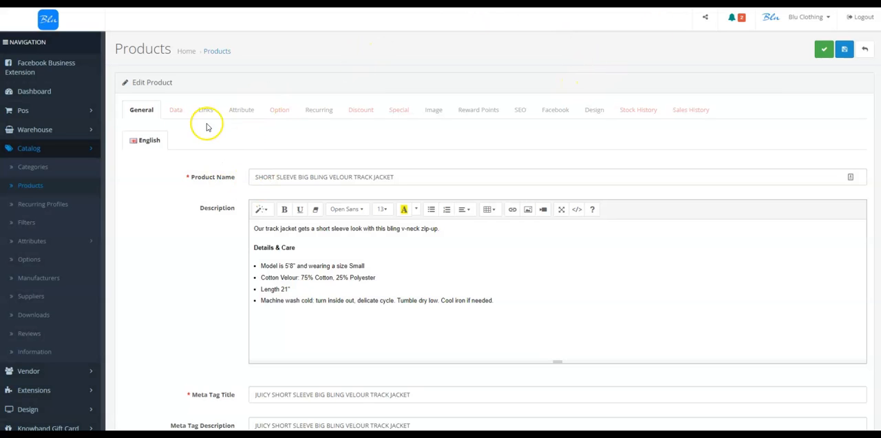
Step: Switch to the Blu storefront, reload the Women's category and open the short sleeve big bling velour track jacket
left_click(174, 112)
left_click(268, 112)
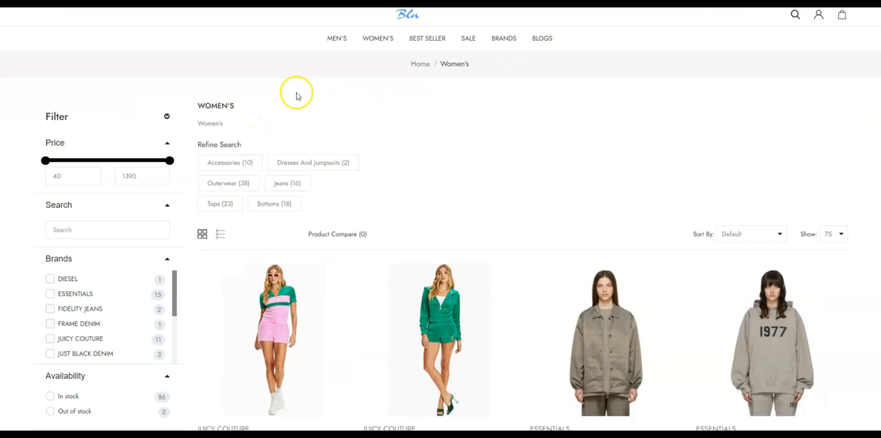
left_click(376, 41)
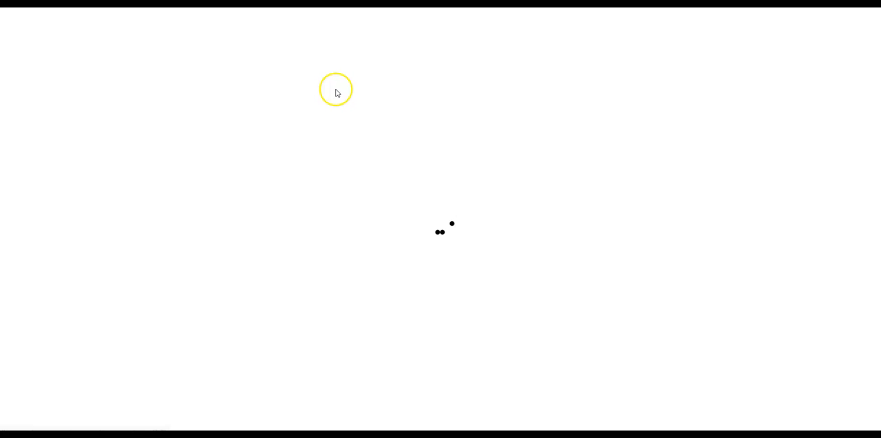
scroll(269, 251, "down", 3)
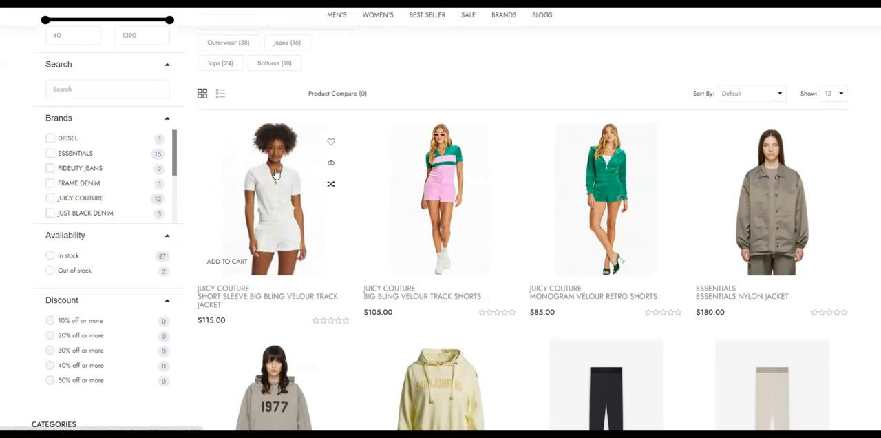
left_click(276, 173)
Step: Check the jacket's gallery images and its color option on the storefront product page
left_click(49, 219)
left_click(49, 246)
left_click(48, 198)
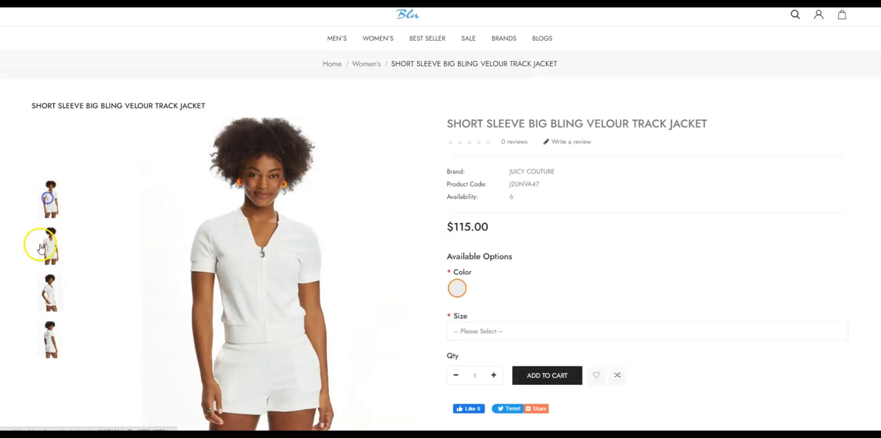
left_click(52, 290)
left_click(55, 336)
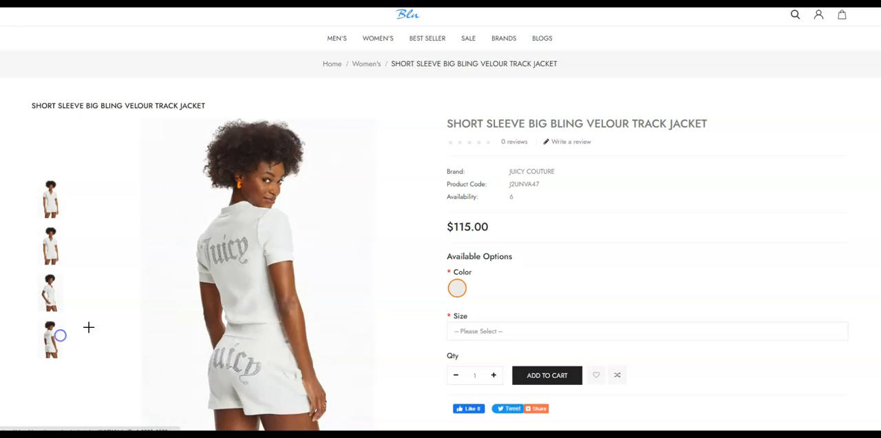
left_click(457, 289)
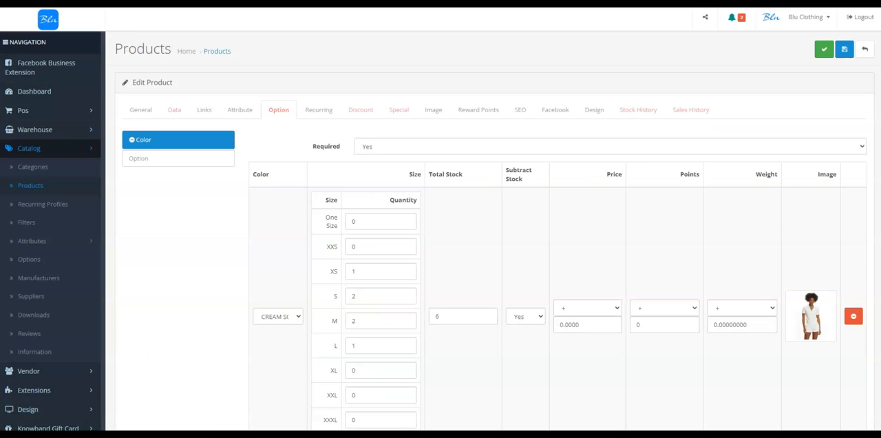
Step: Try adding a second color option value set to CORAL for the jacket, and remove that new row again
scroll(354, 293, "down", 3)
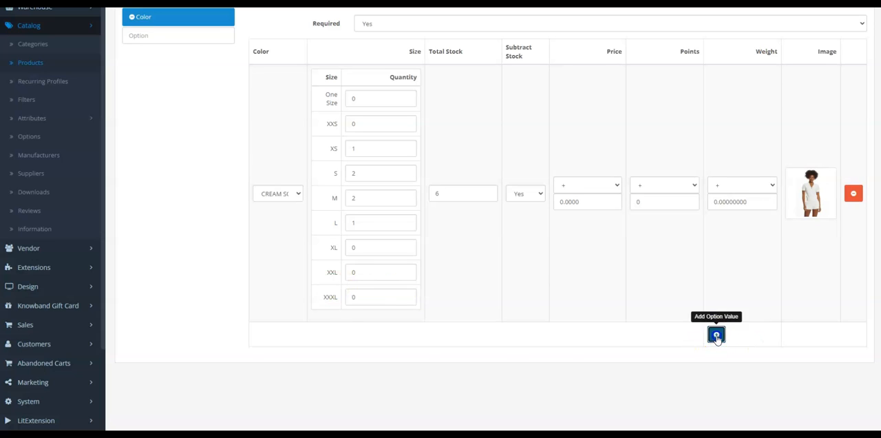
left_click(710, 337)
scroll(252, 324, "down", 2)
left_click(279, 315)
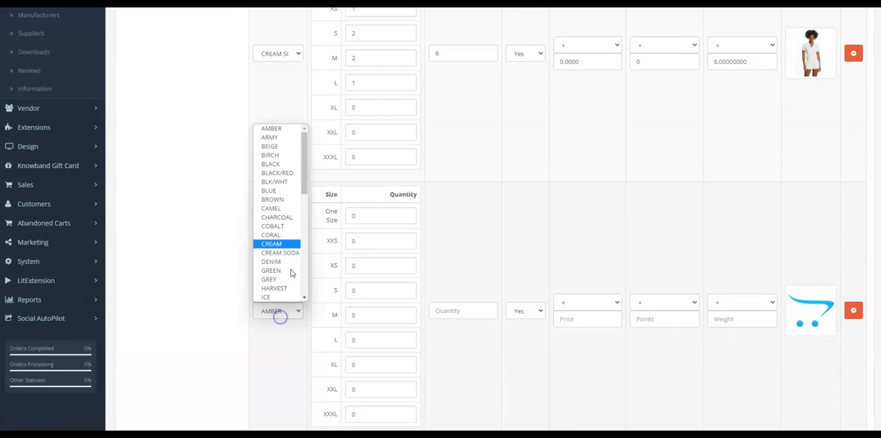
left_click(272, 236)
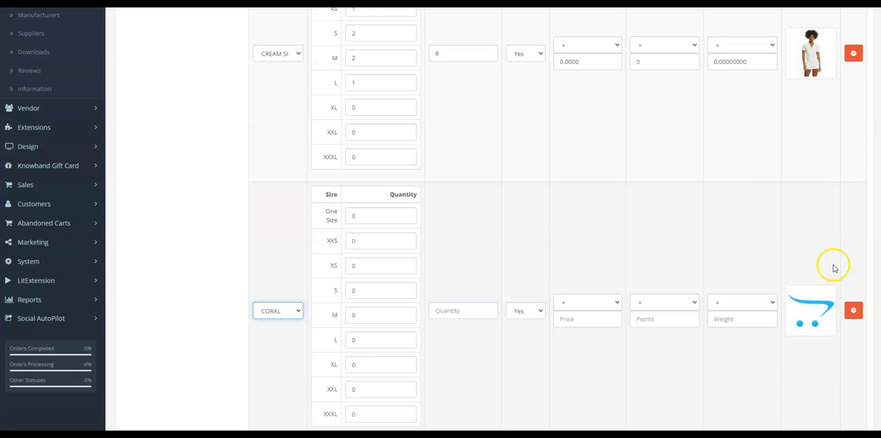
left_click(853, 313)
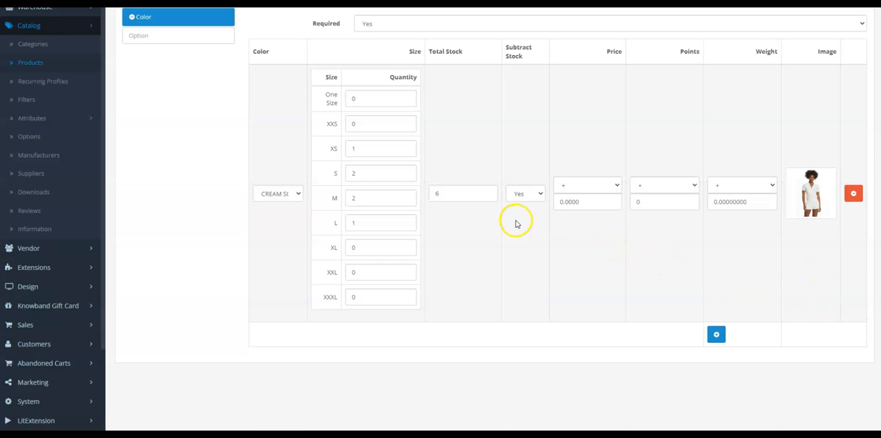
Step: Save the jacket product and close the new post dialog without posting to Facebook
scroll(516, 223, "up", 2)
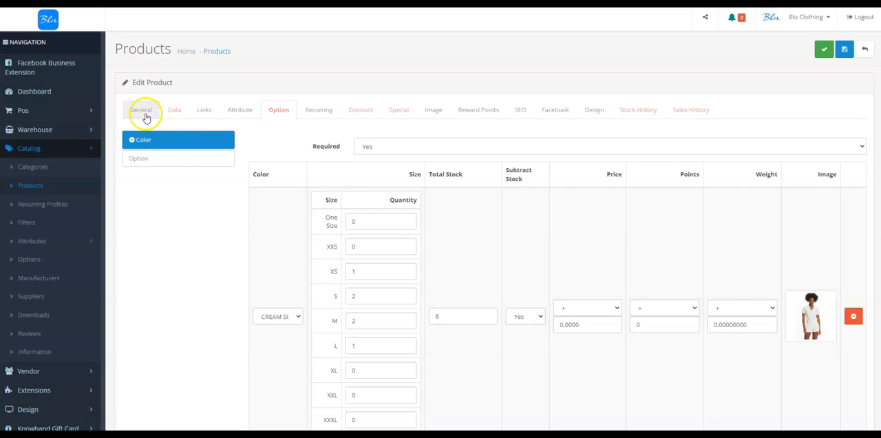
left_click(843, 49)
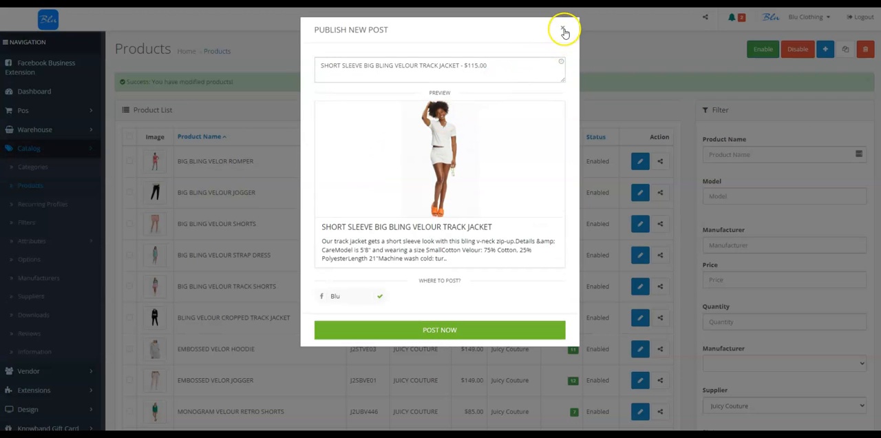
left_click(562, 30)
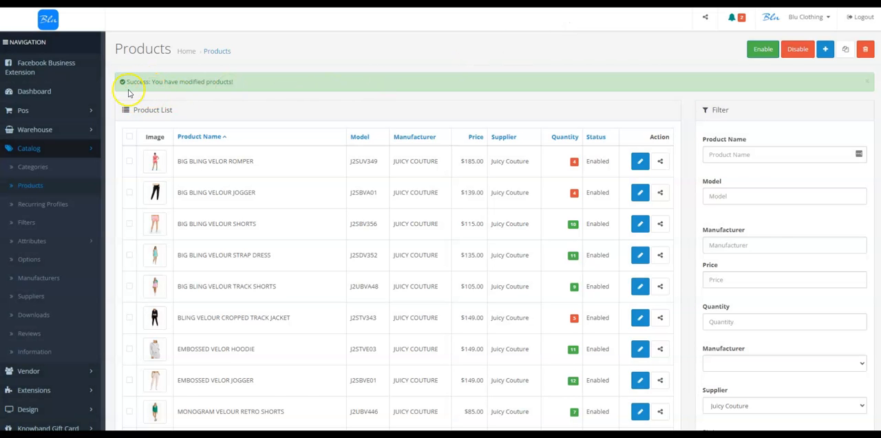